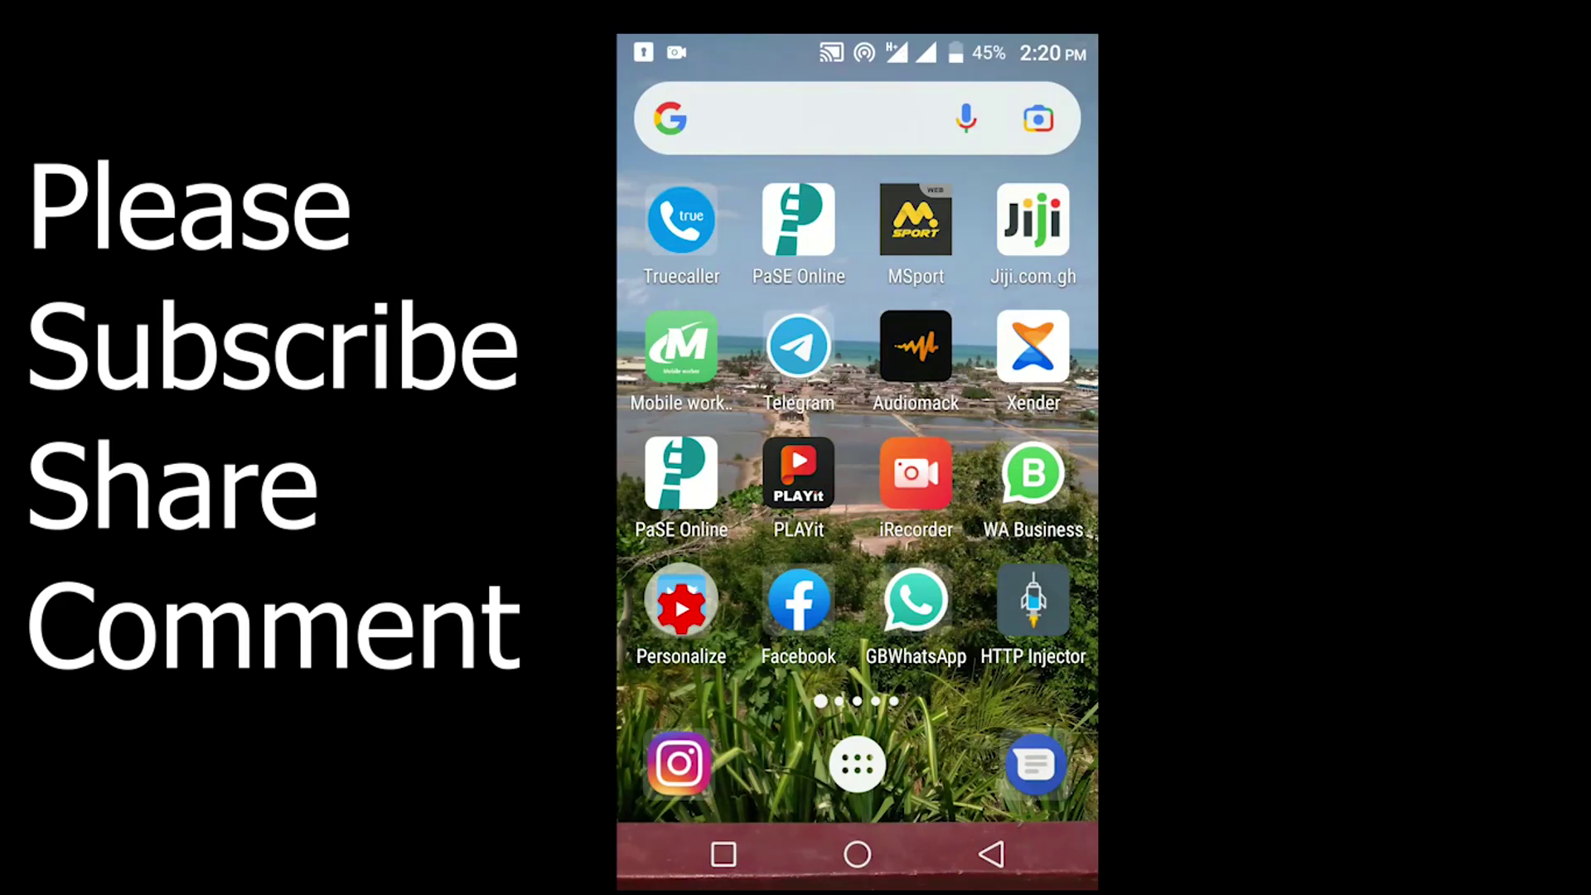
- Launch HTTP Injector, start the injection connection, and show the Tools list
click(1033, 600)
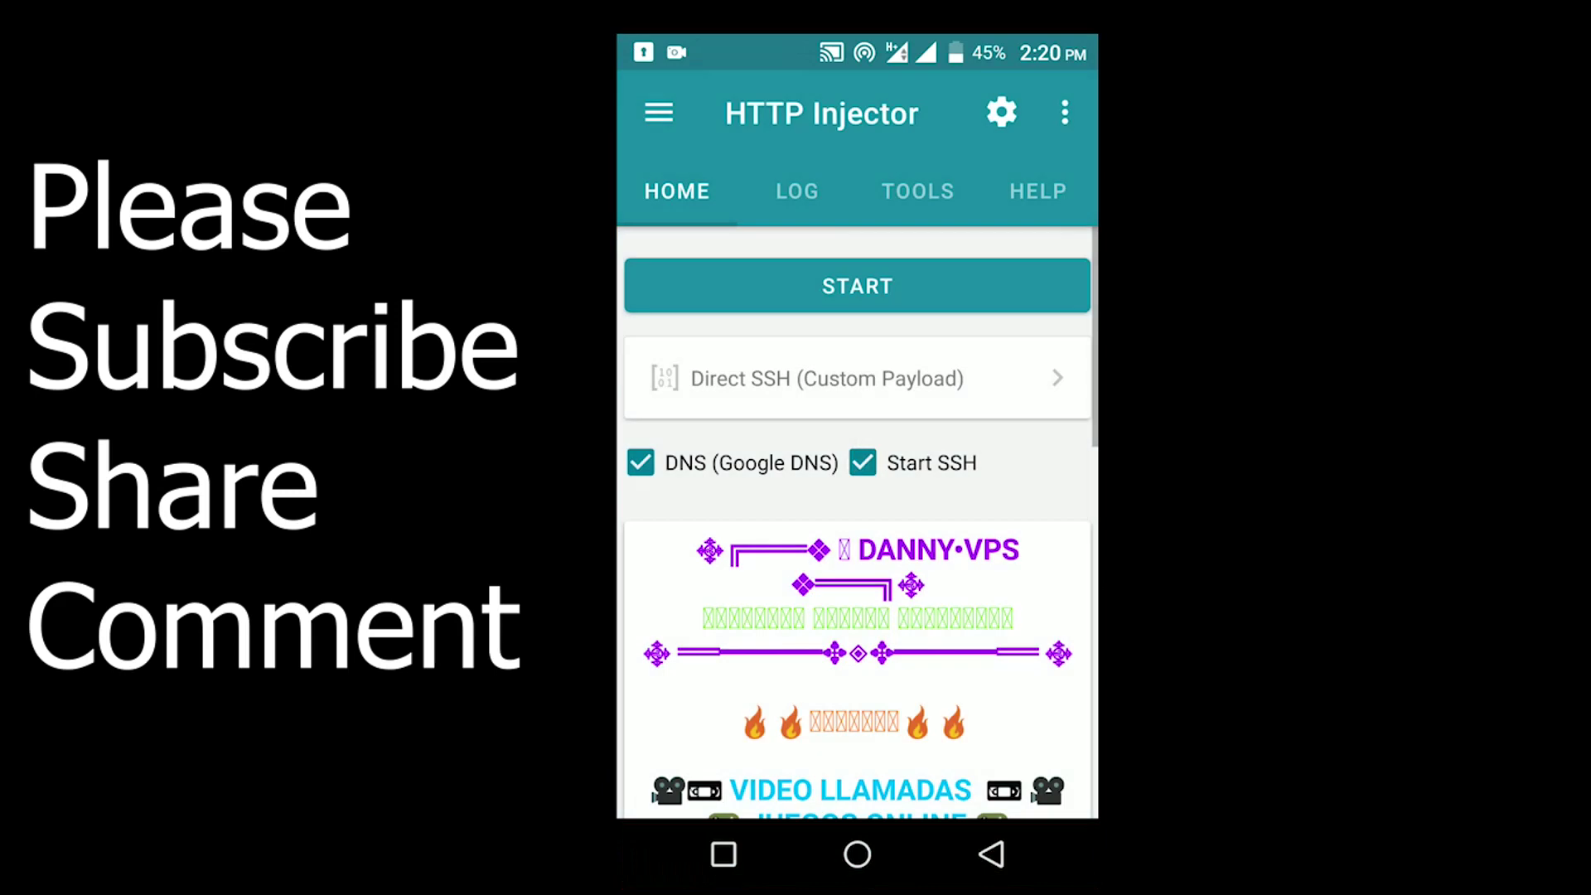
click(857, 286)
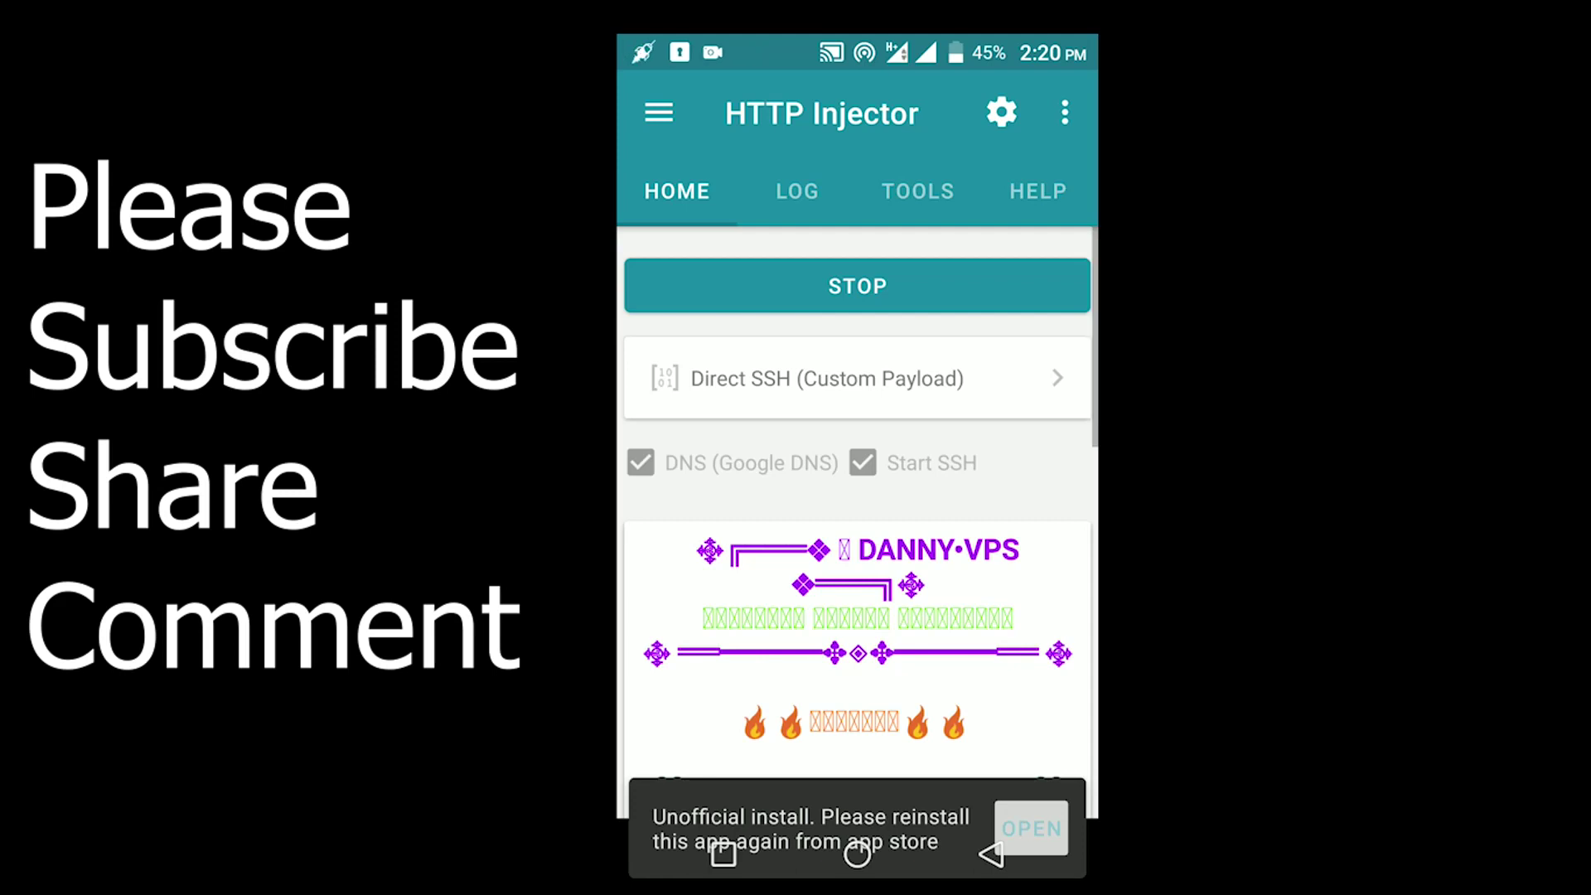
click(917, 191)
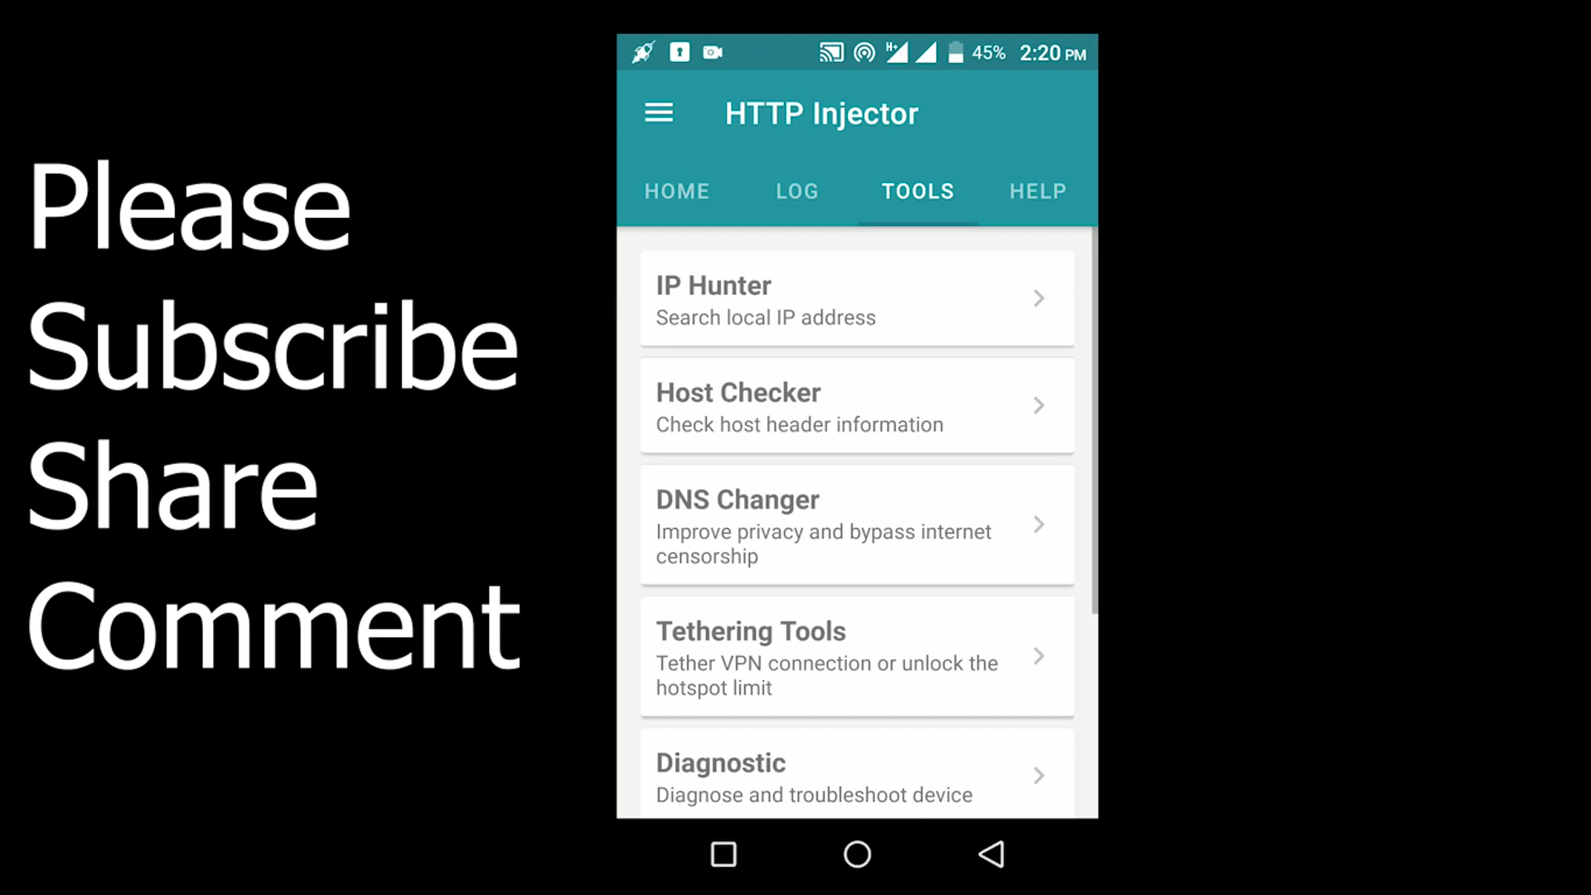
- Open Tethering Tools > Hotshare, disable auto turn-off on VPN disconnect, and scroll to Step 3
click(900, 654)
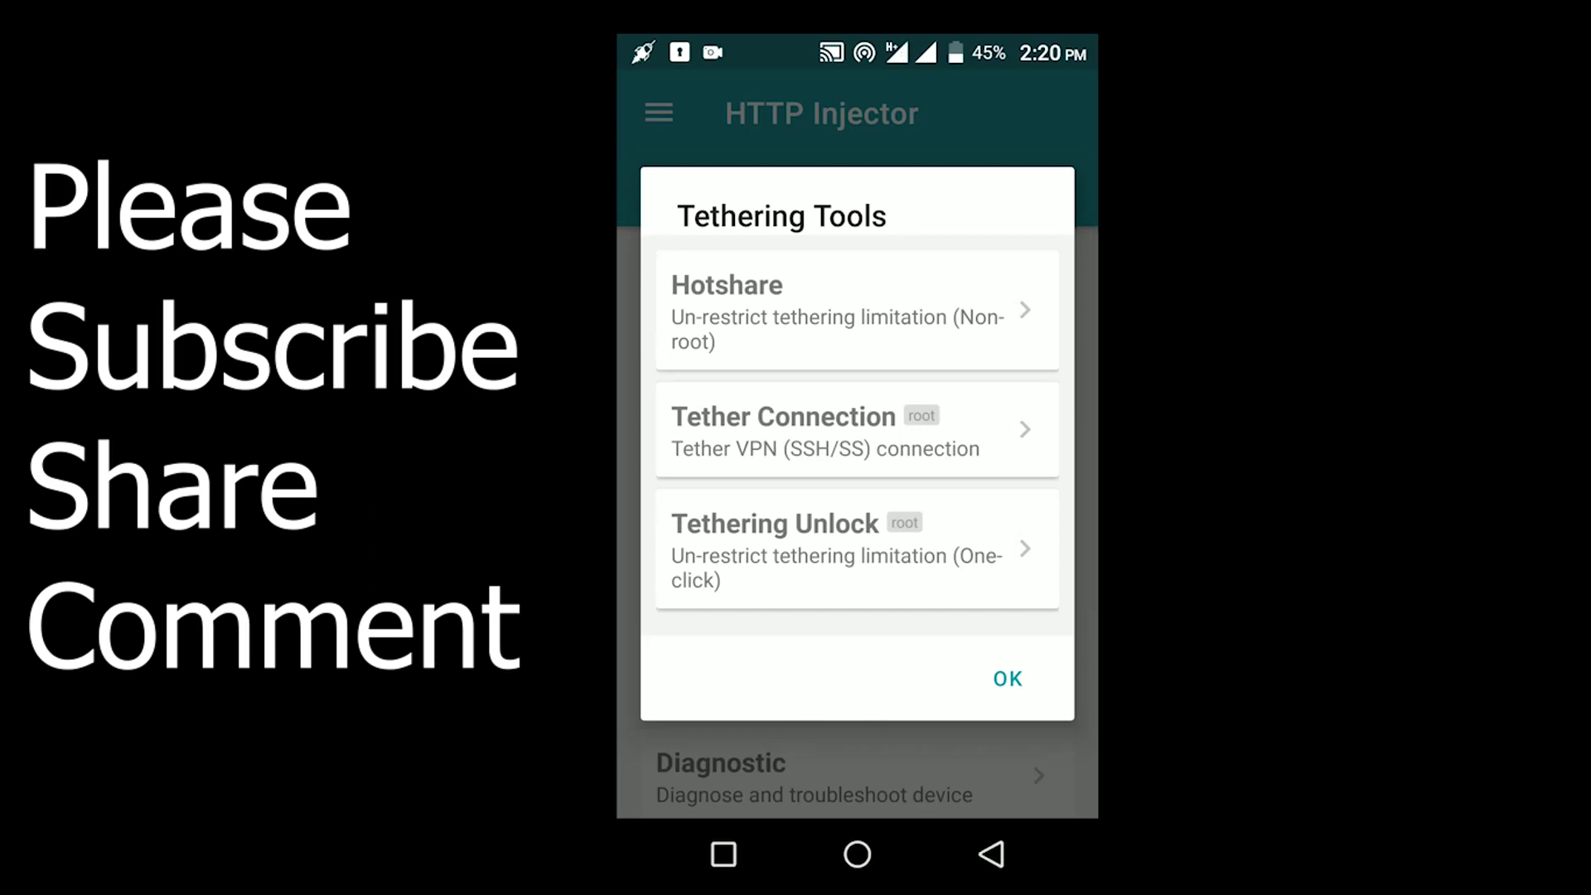
click(842, 311)
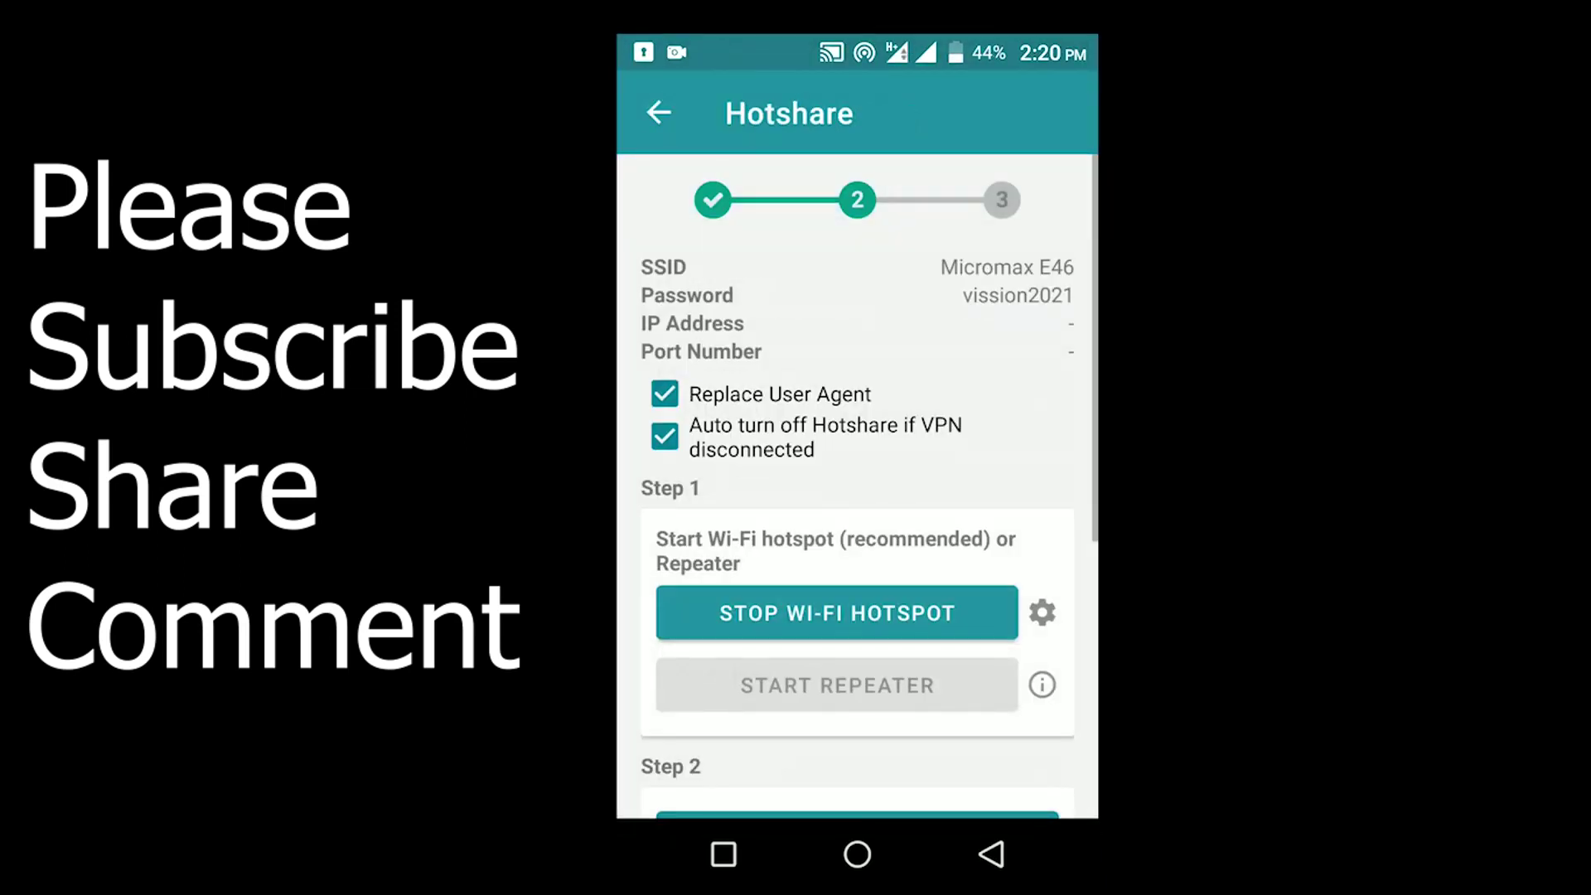
click(664, 437)
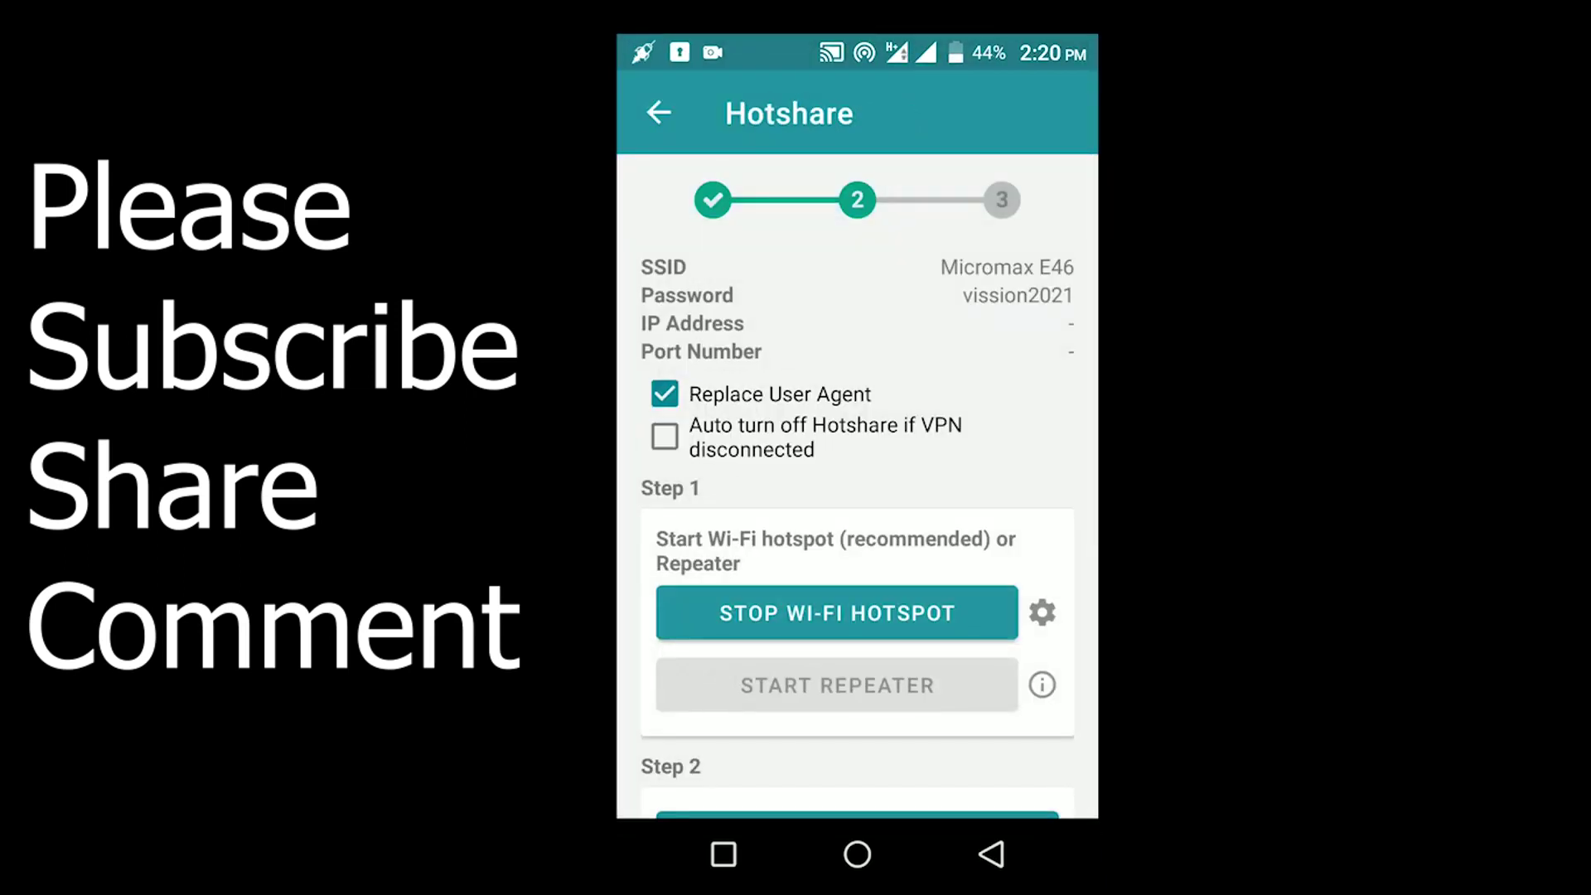
scroll(857, 486, down, 3)
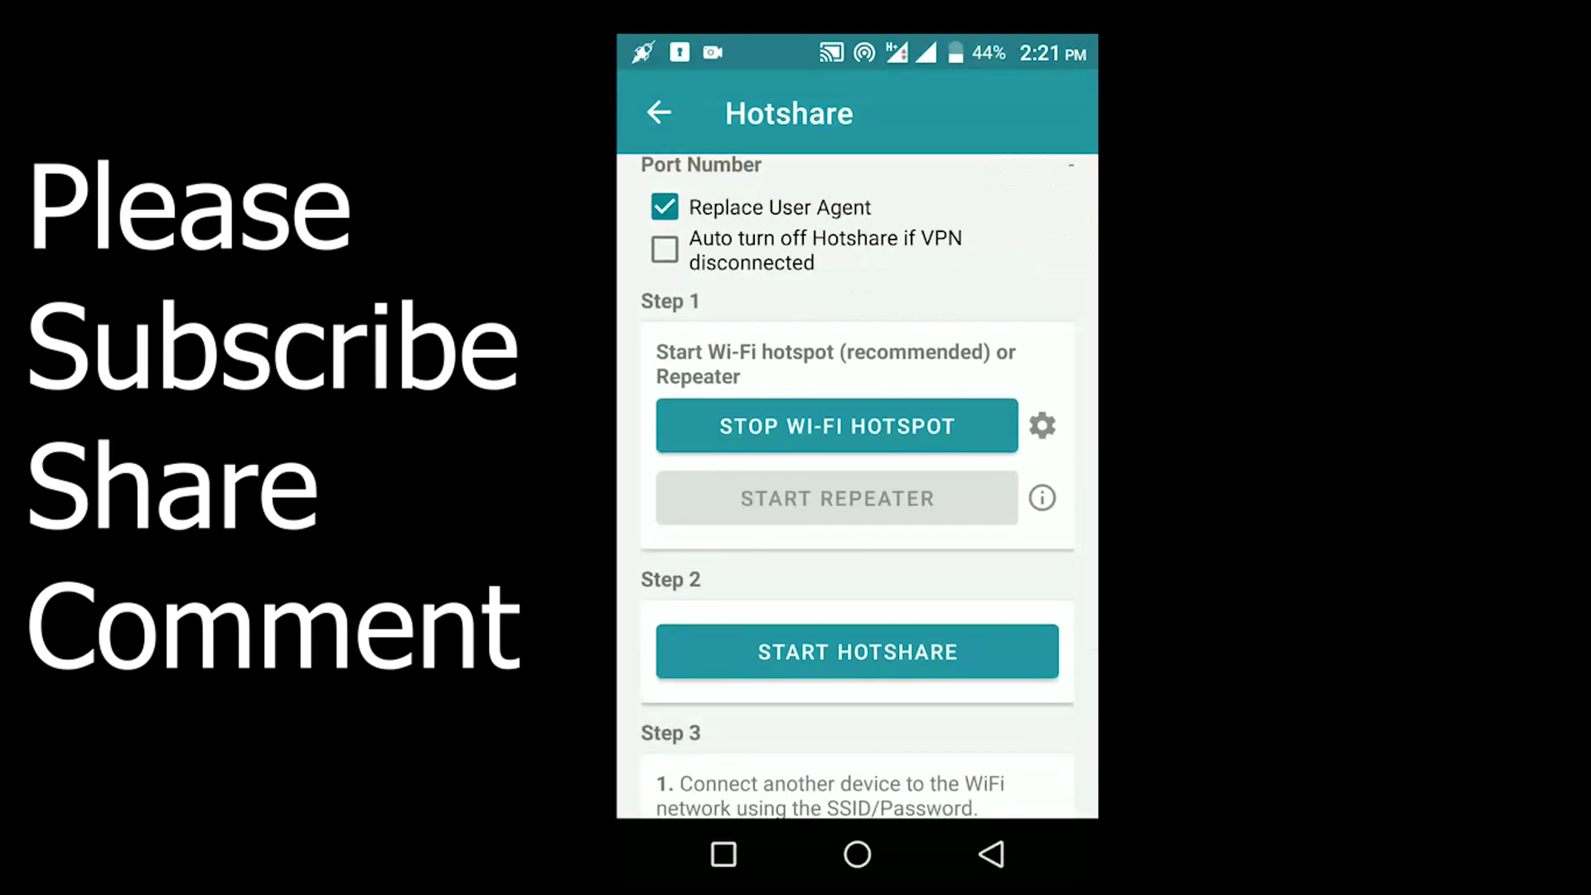
scroll(856, 485, down, 2)
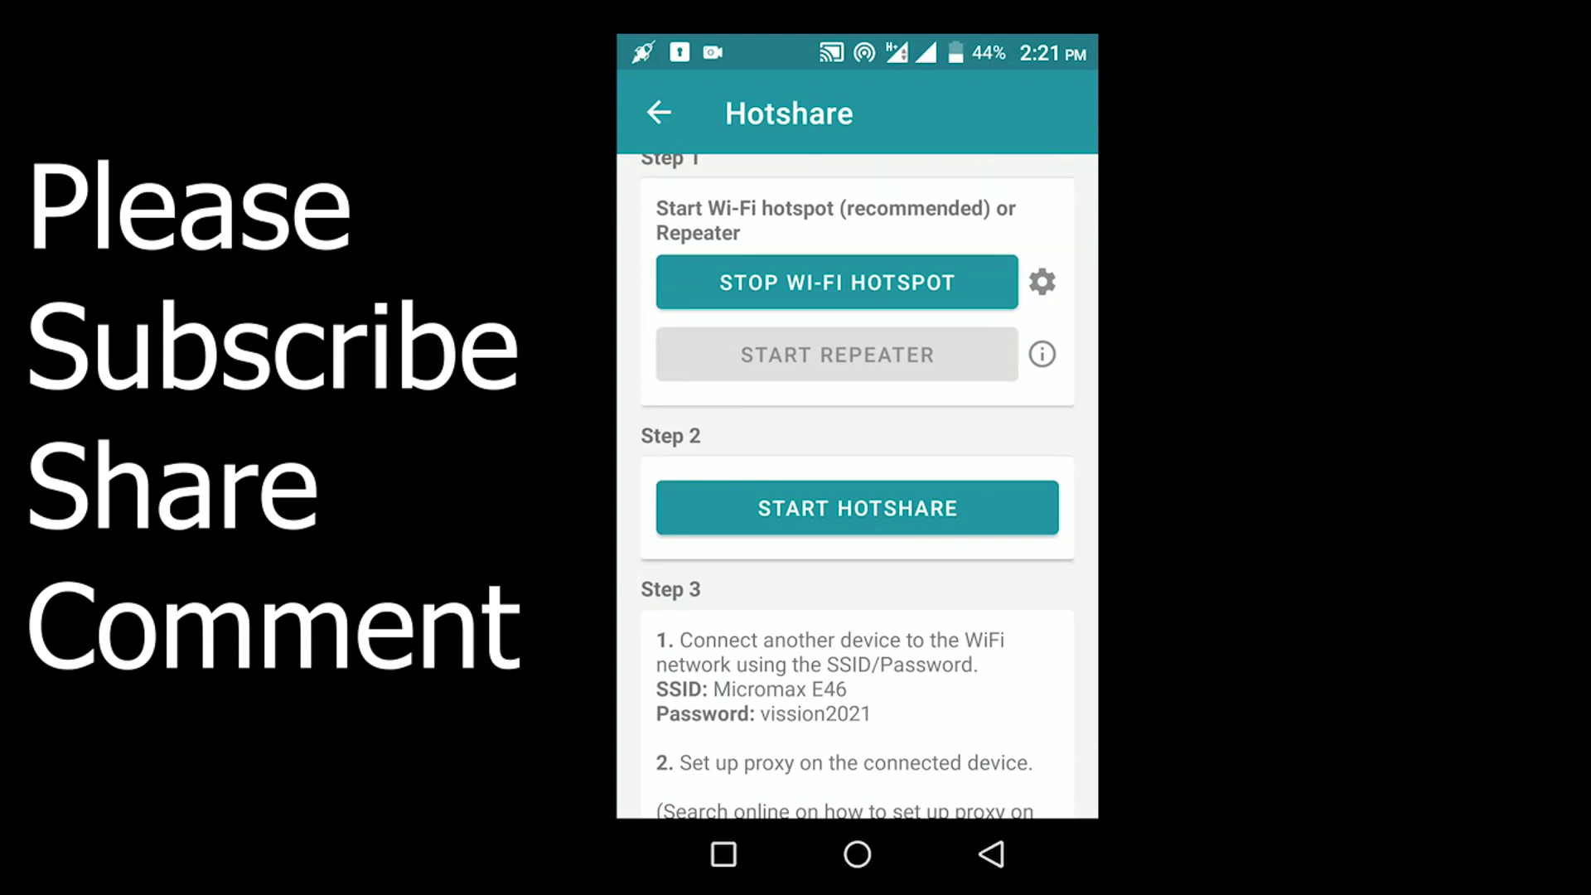
- Toggle the Hotspot quick-settings tile off and back on, then close the shade
drag(858, 52, 858, 497)
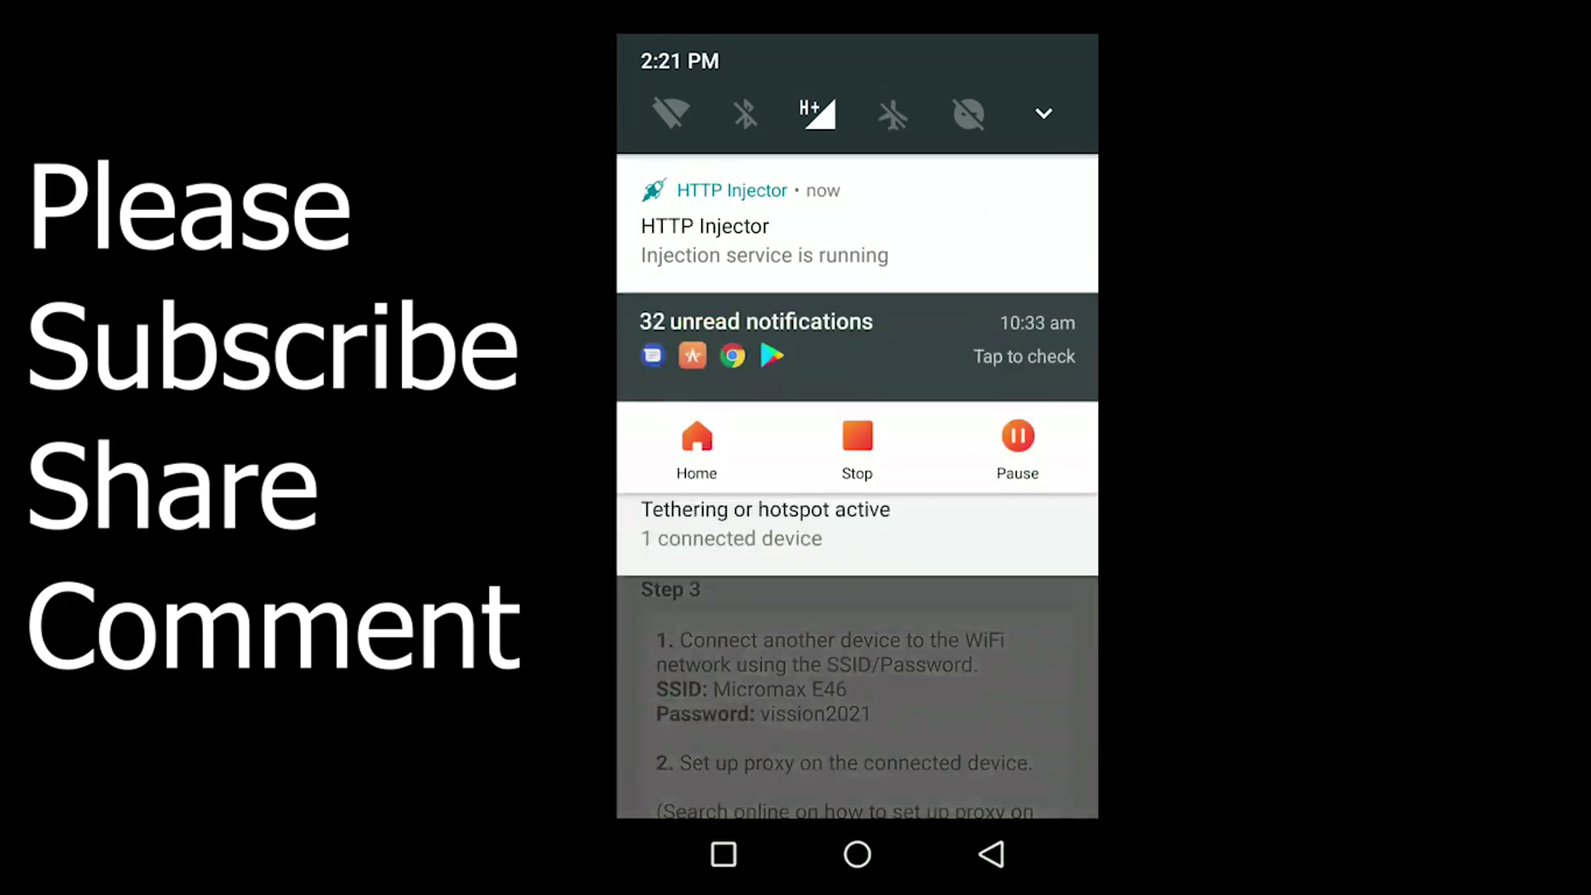
drag(857, 332, 857, 745)
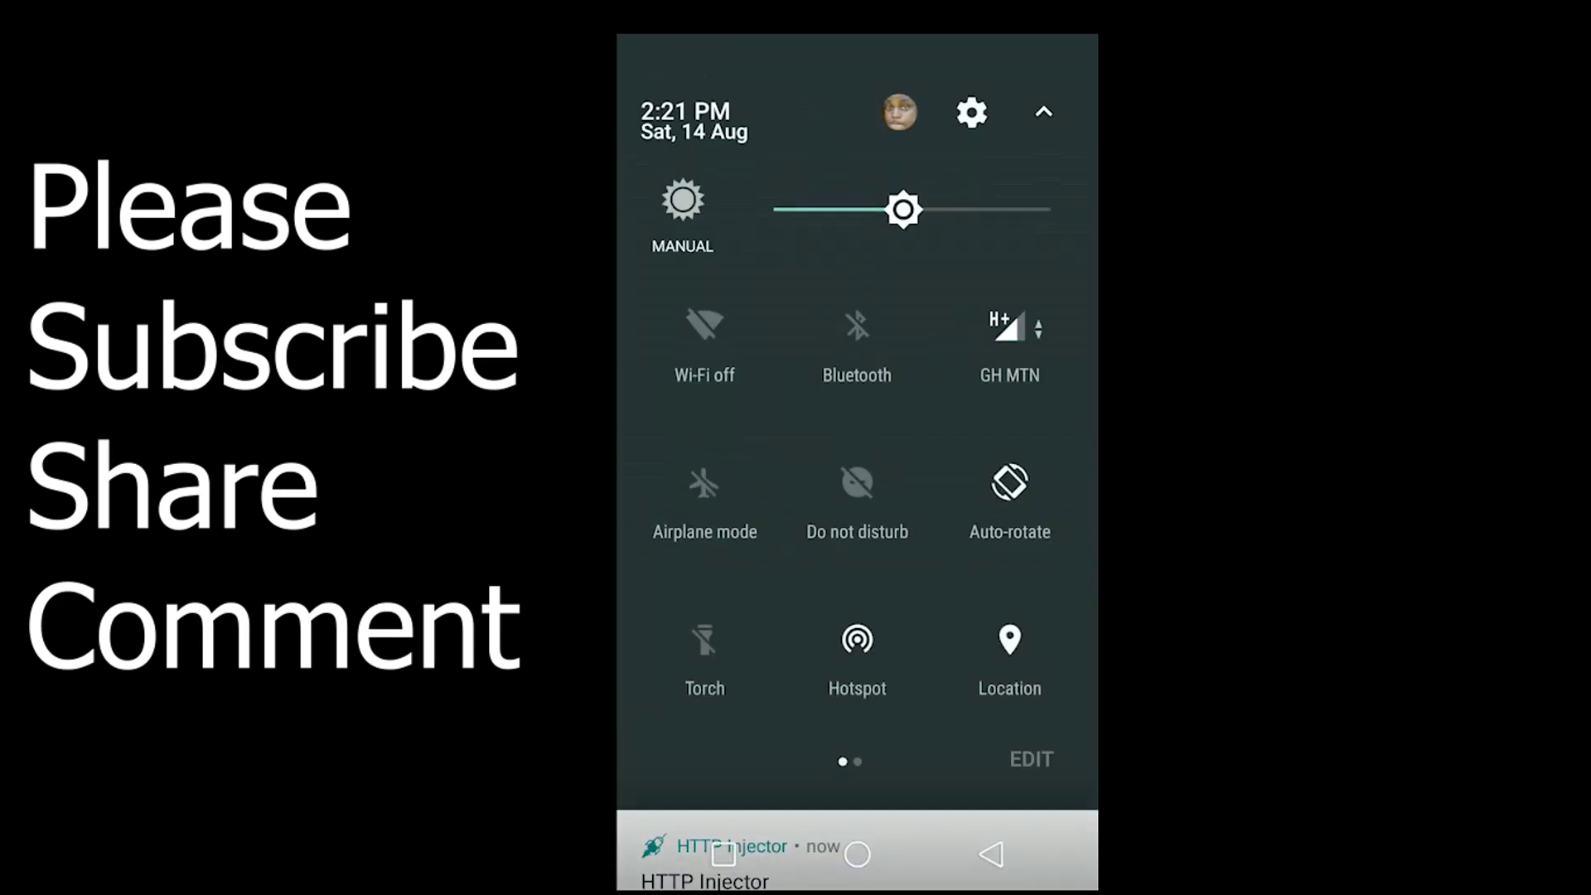
click(857, 651)
click(857, 651)
click(705, 325)
click(857, 651)
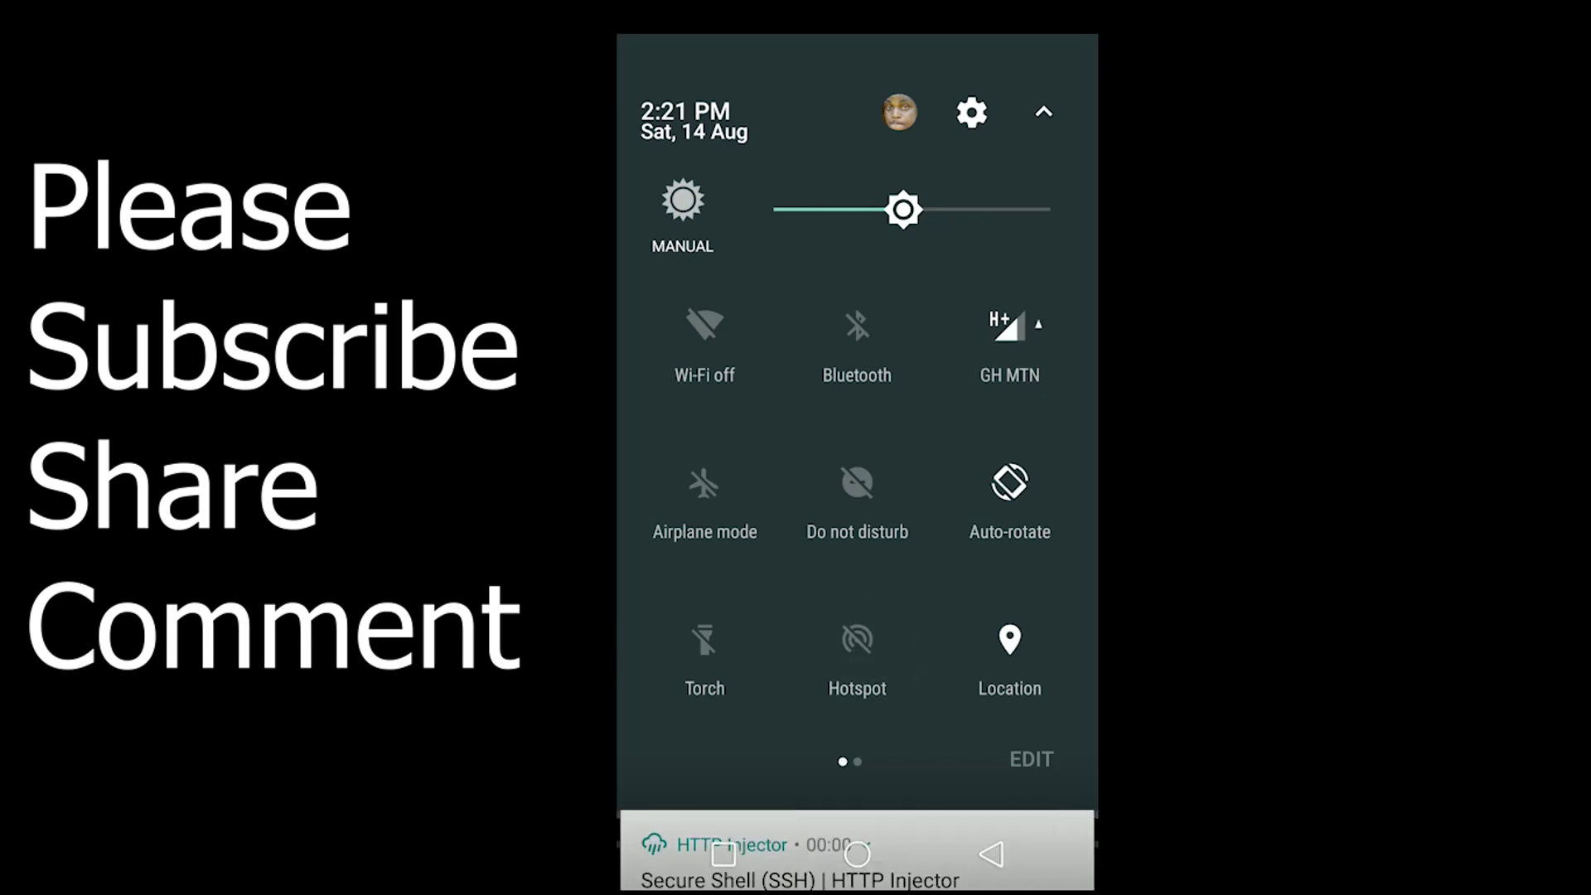
drag(857, 746, 857, 124)
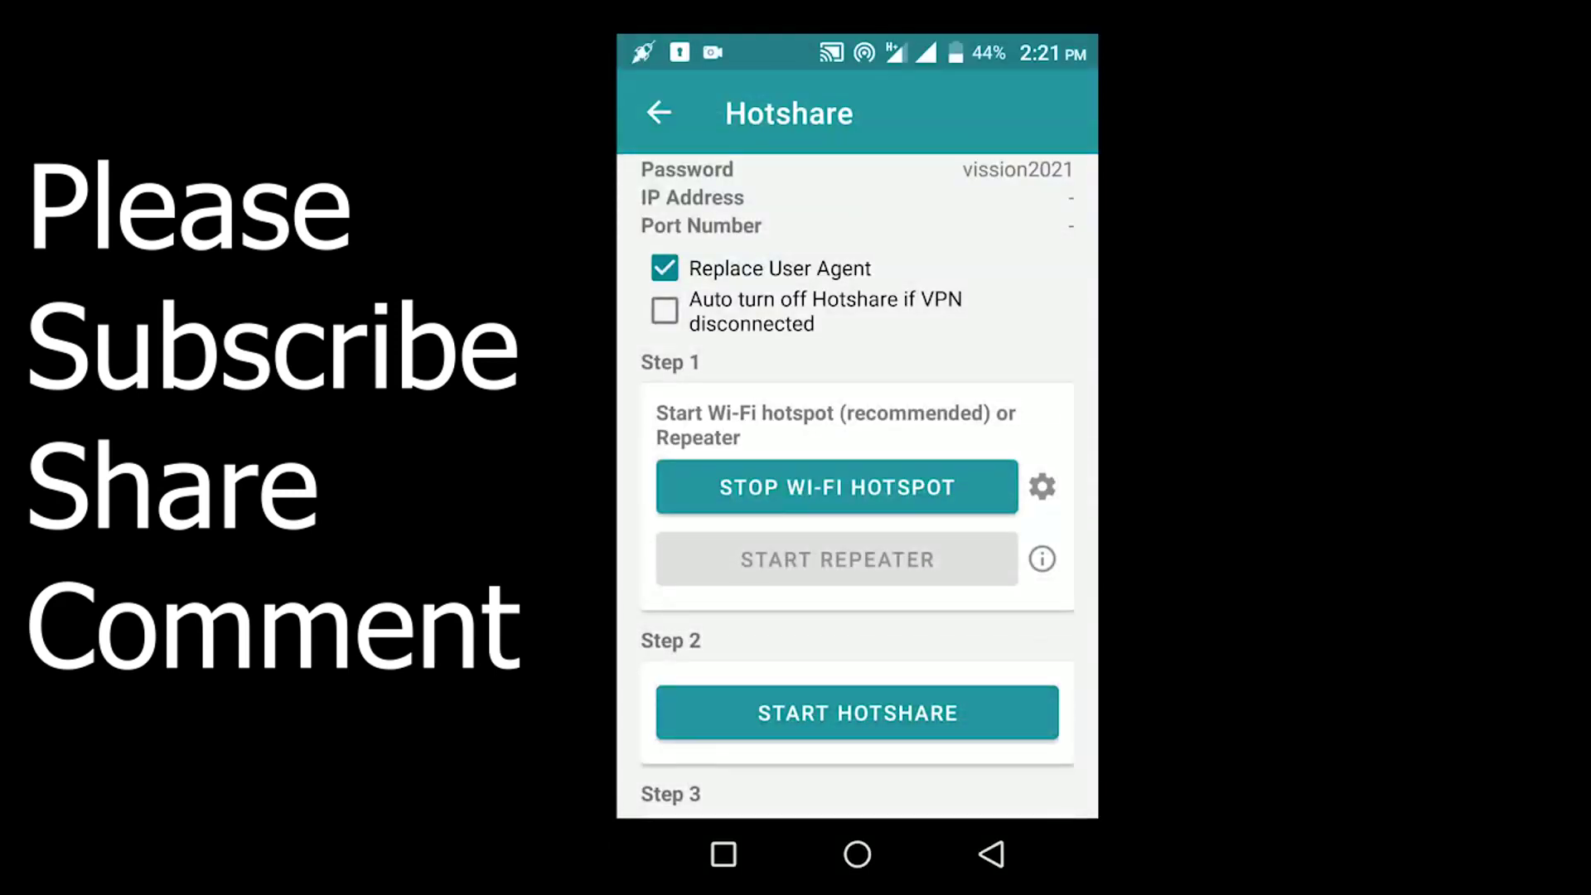
- Start Hotshare from Step 3 for the proxy address, then check the hotspot notifications
scroll(857, 481, down, 2)
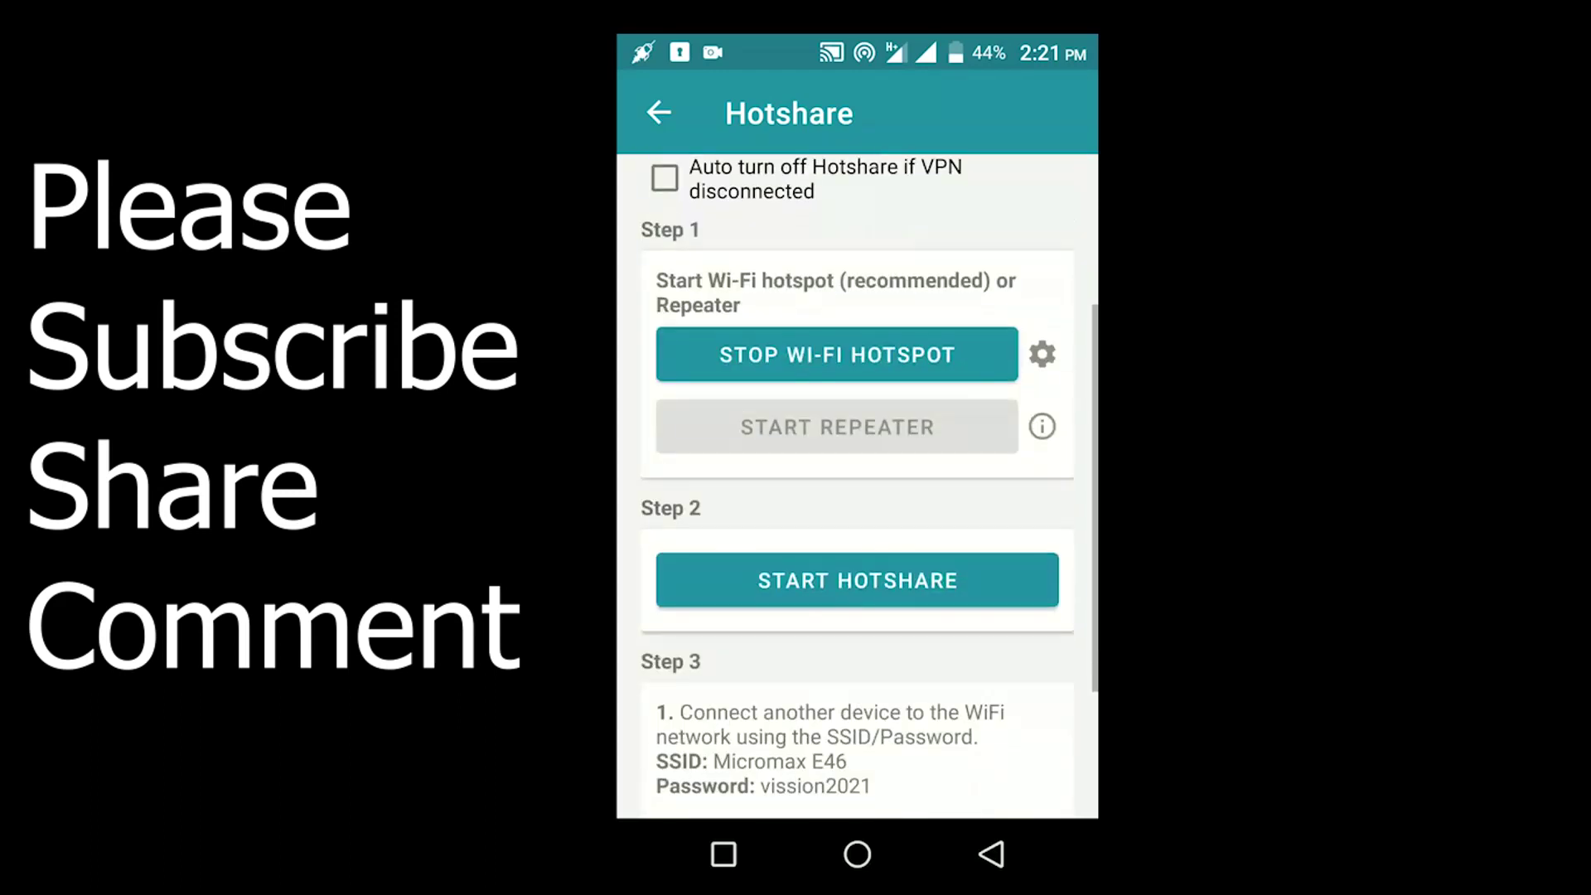
click(857, 580)
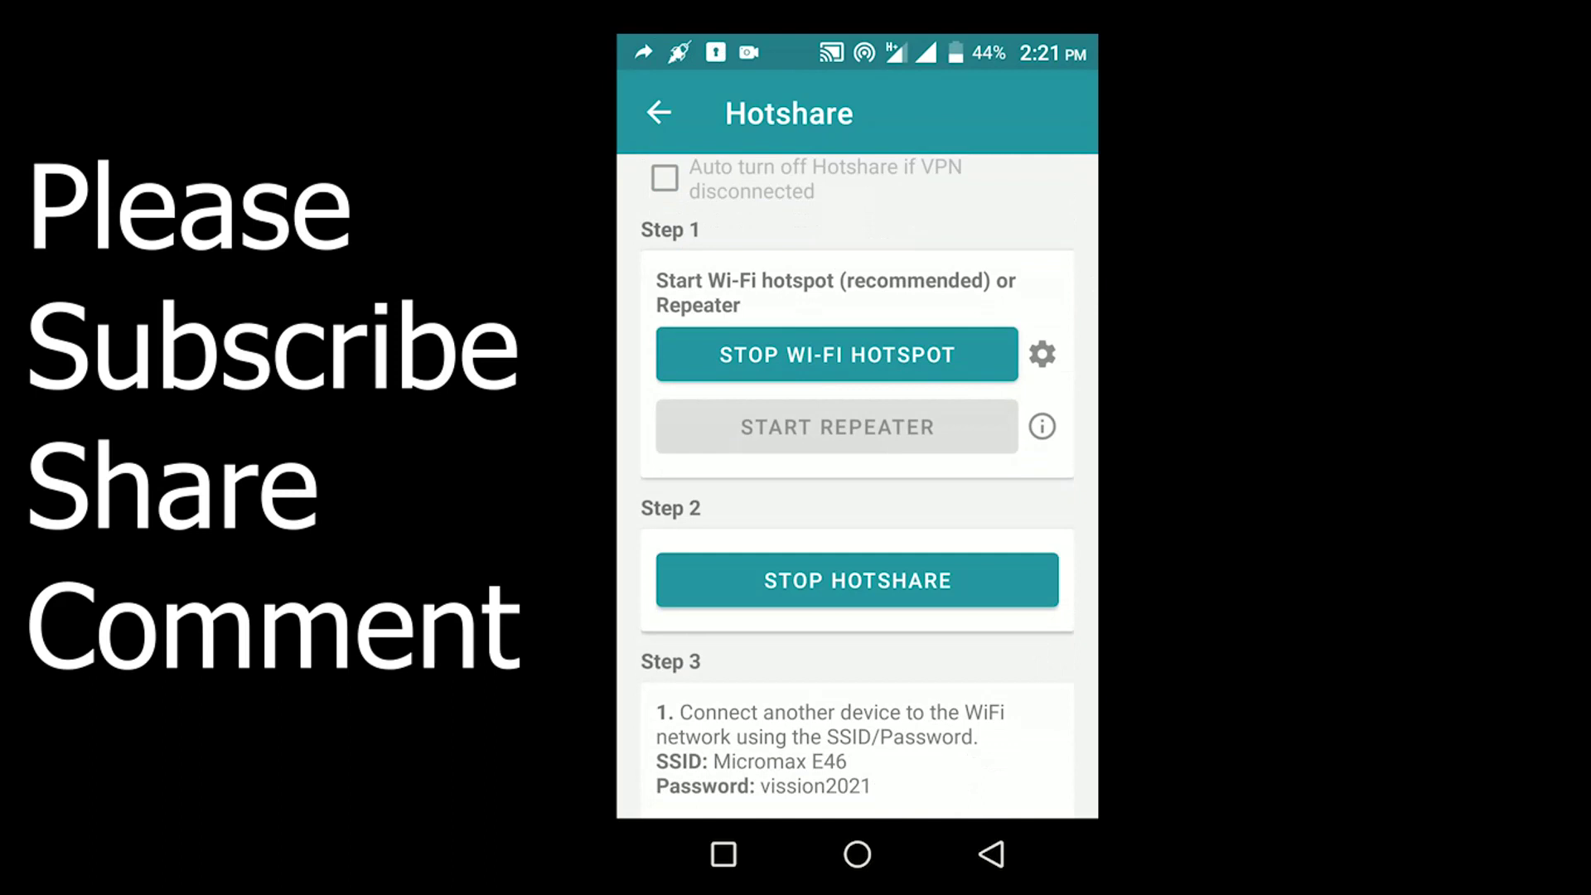
scroll(856, 481, down, 3)
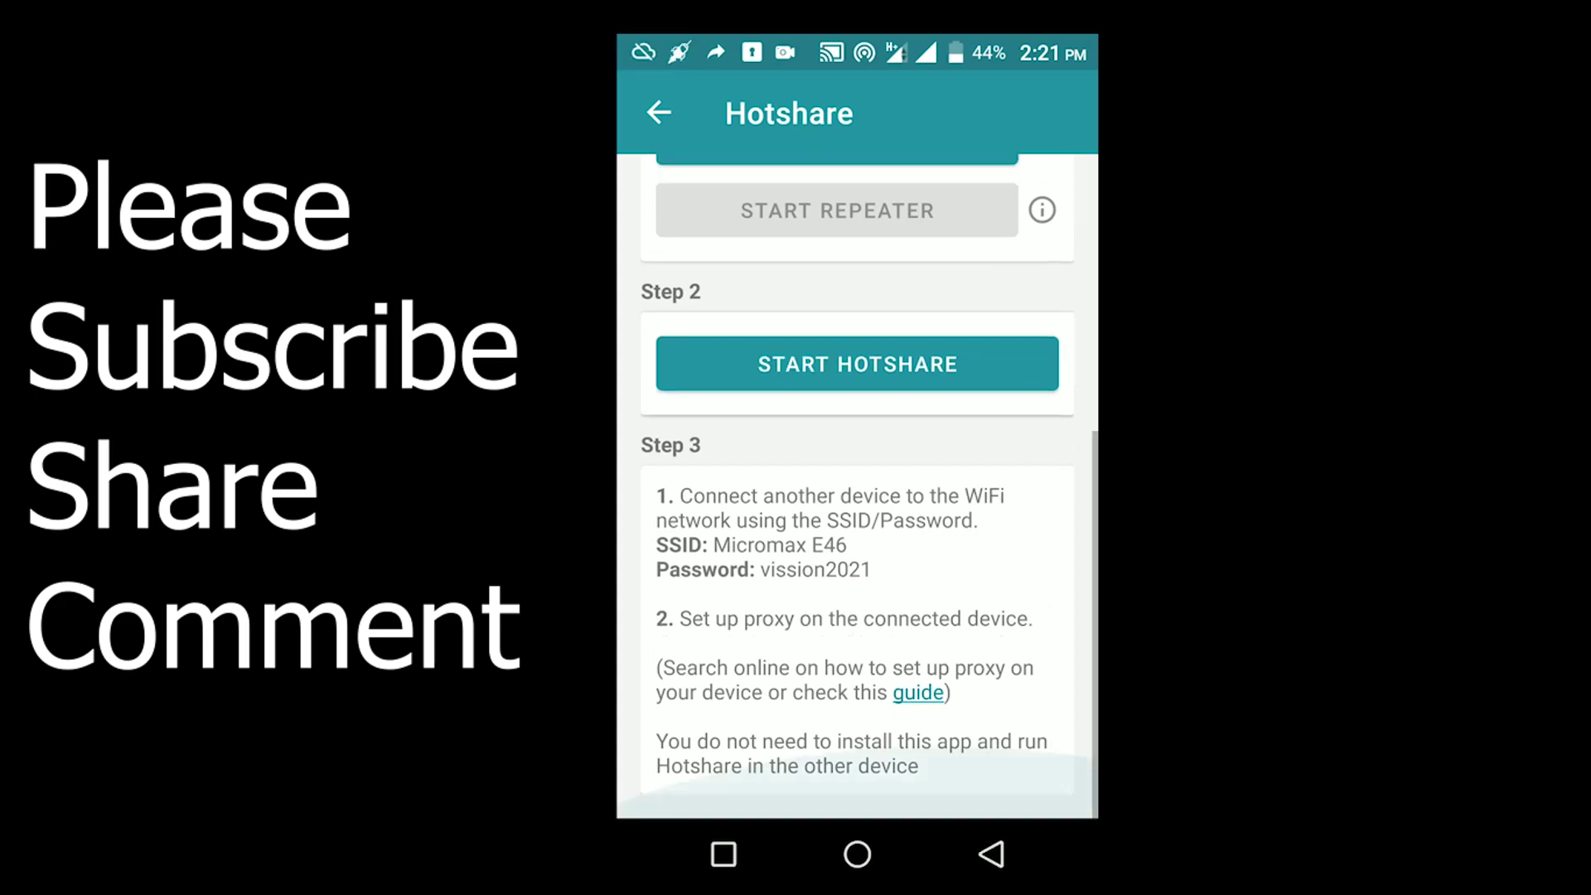
click(857, 364)
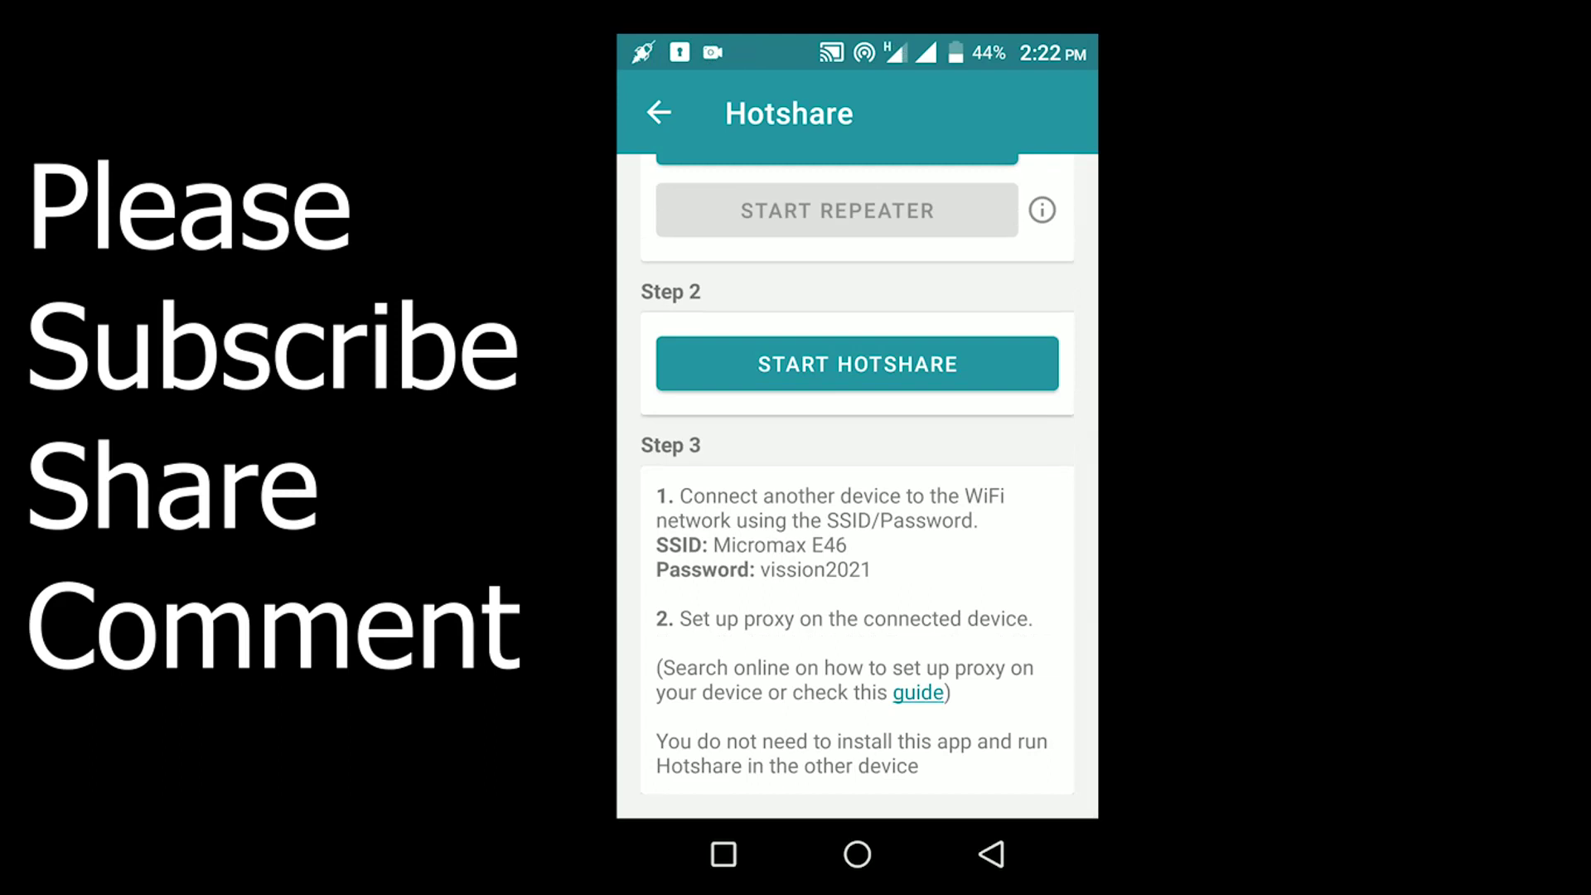
drag(858, 51, 858, 580)
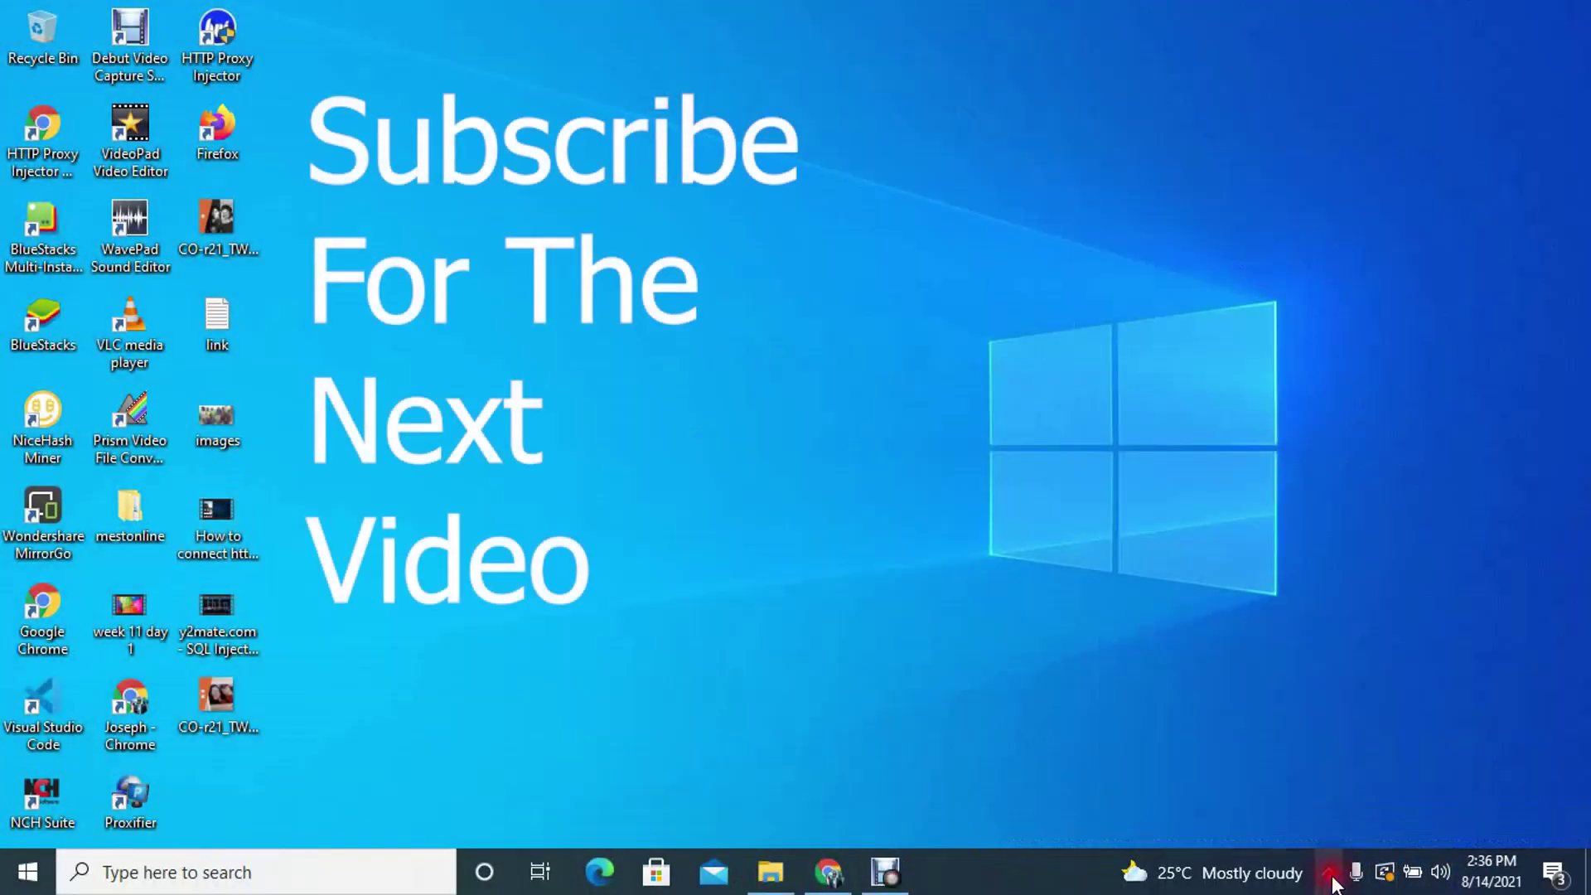
click(1328, 872)
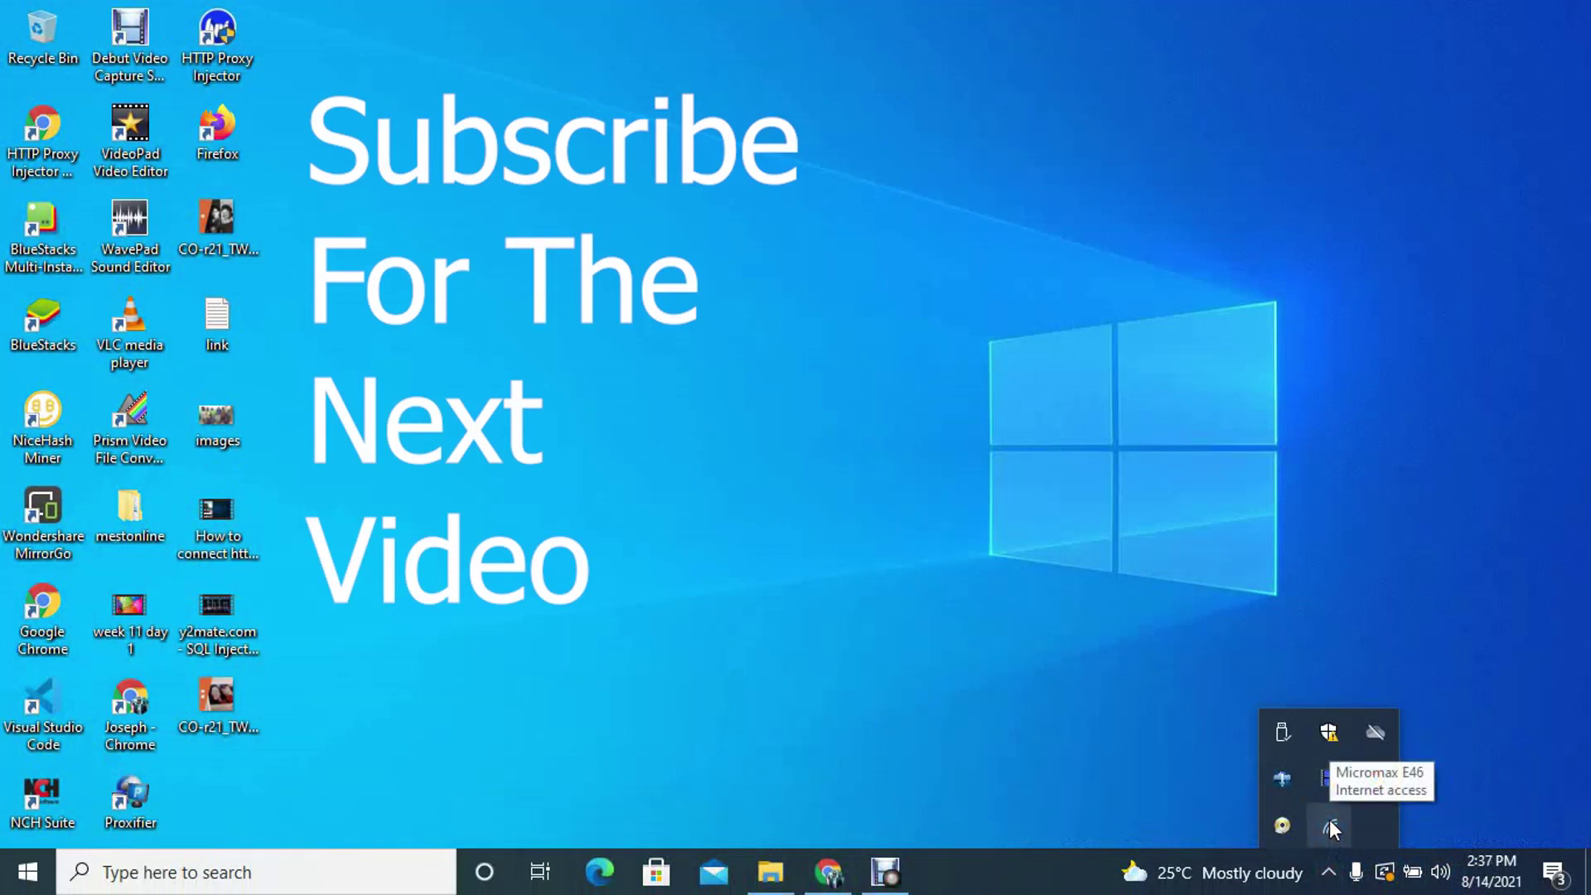
click(1329, 825)
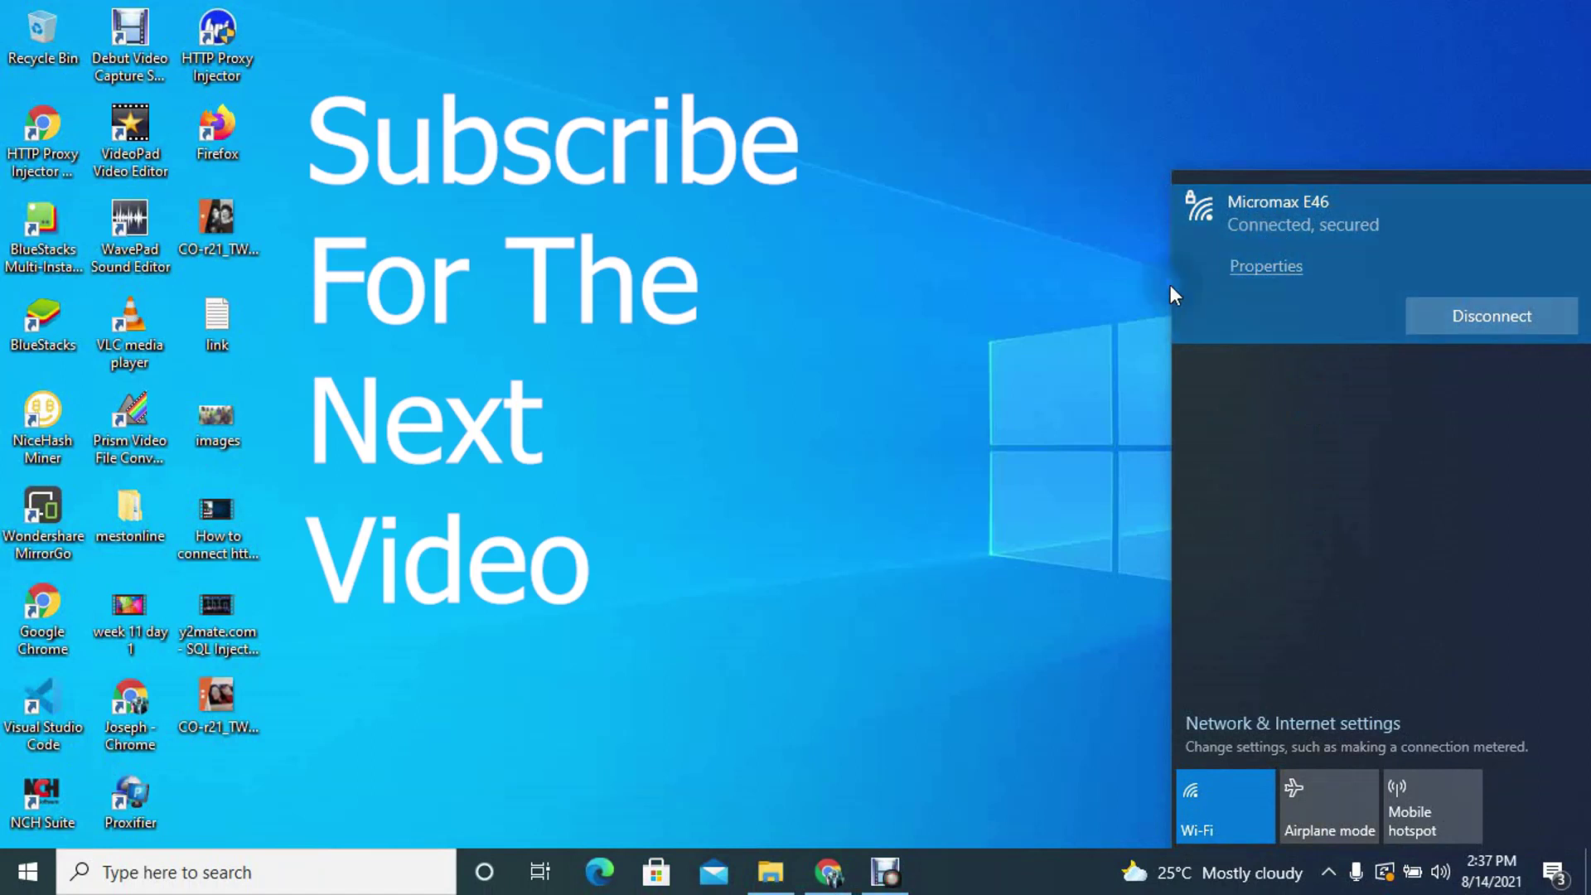
click(972, 338)
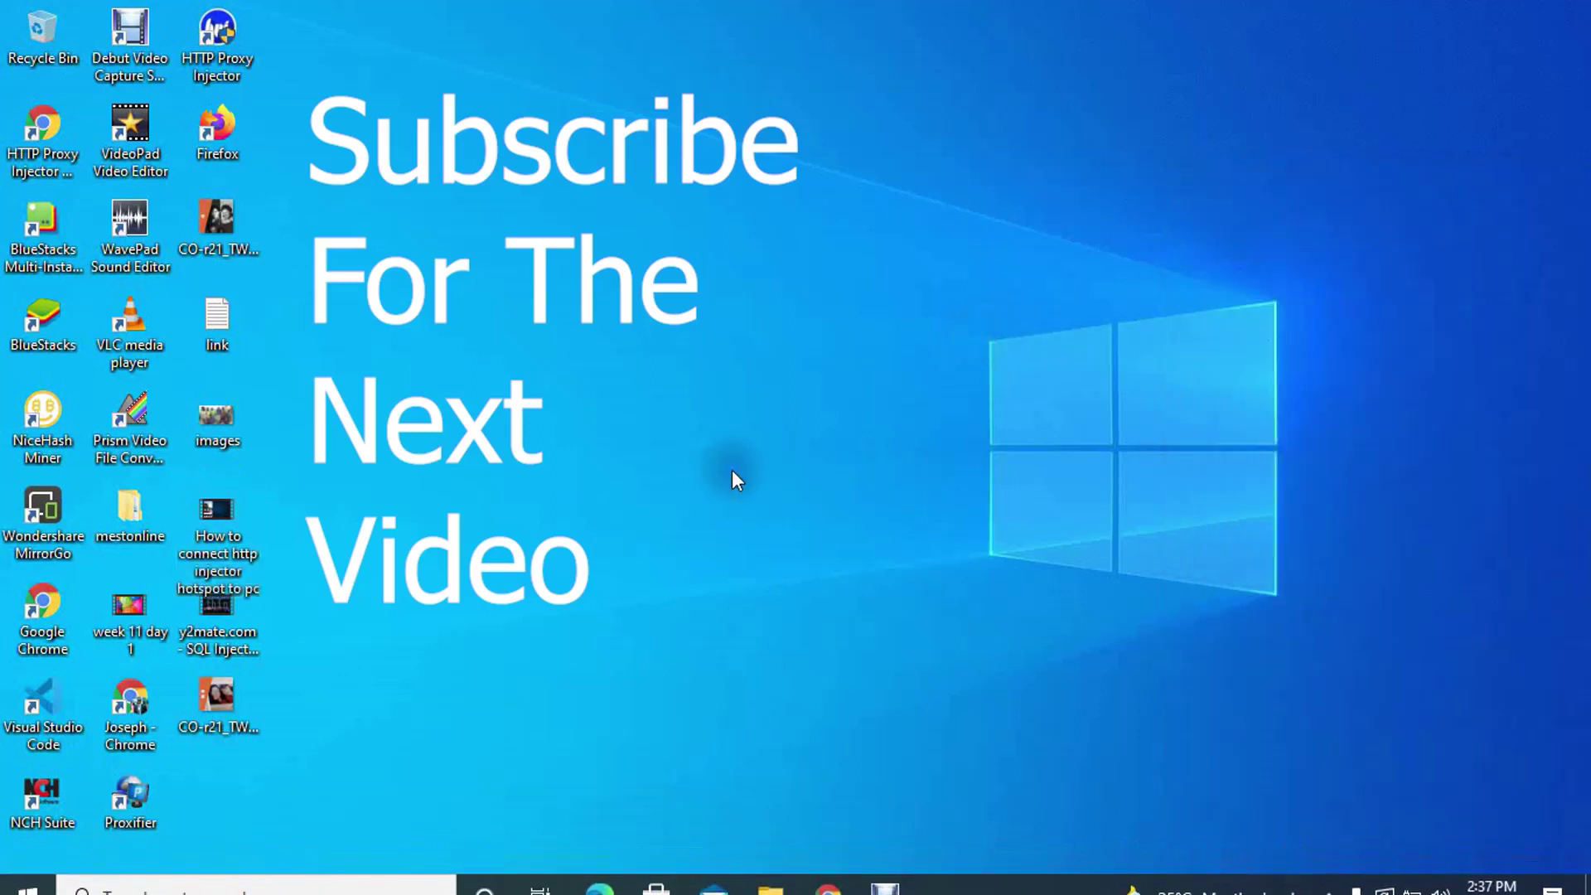
- Open Windows Settings from the Start menu and go to Network & Internet
click(20, 877)
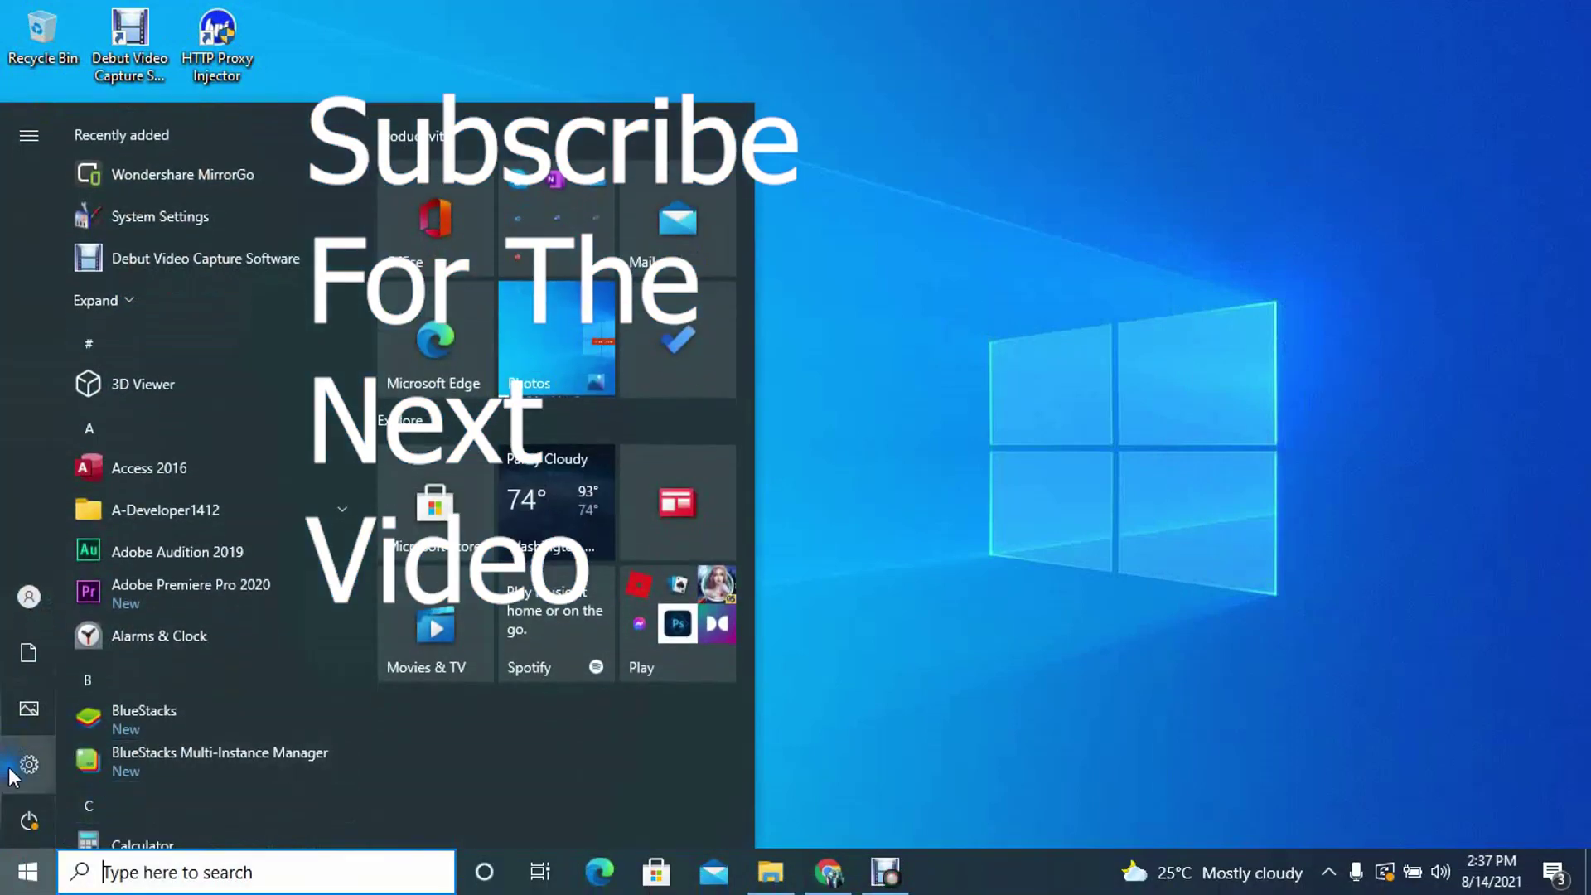
click(12, 767)
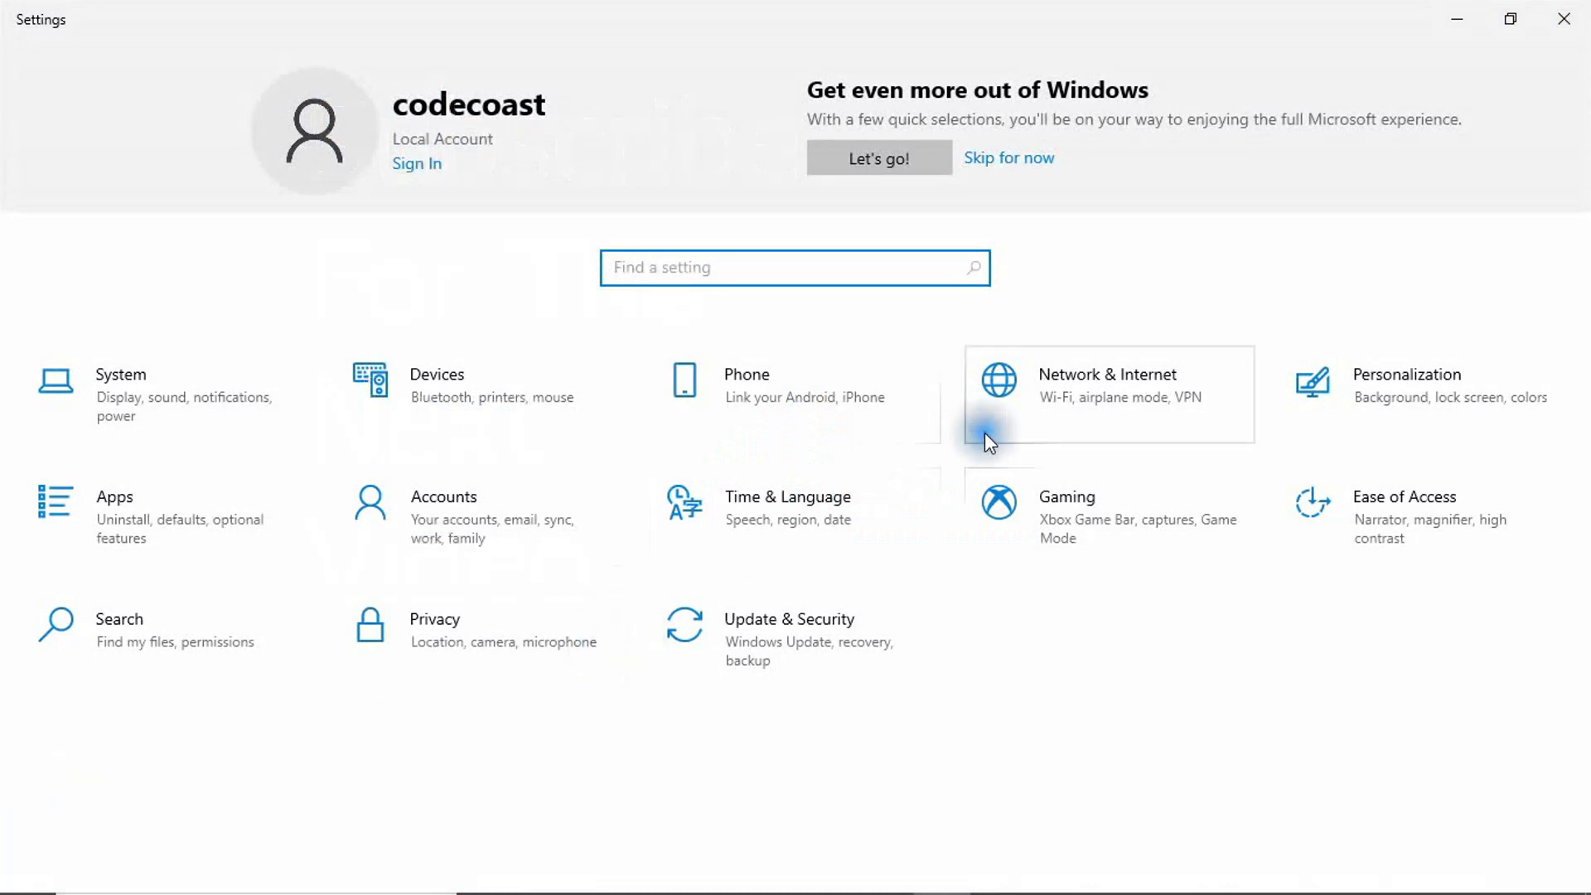
click(1094, 400)
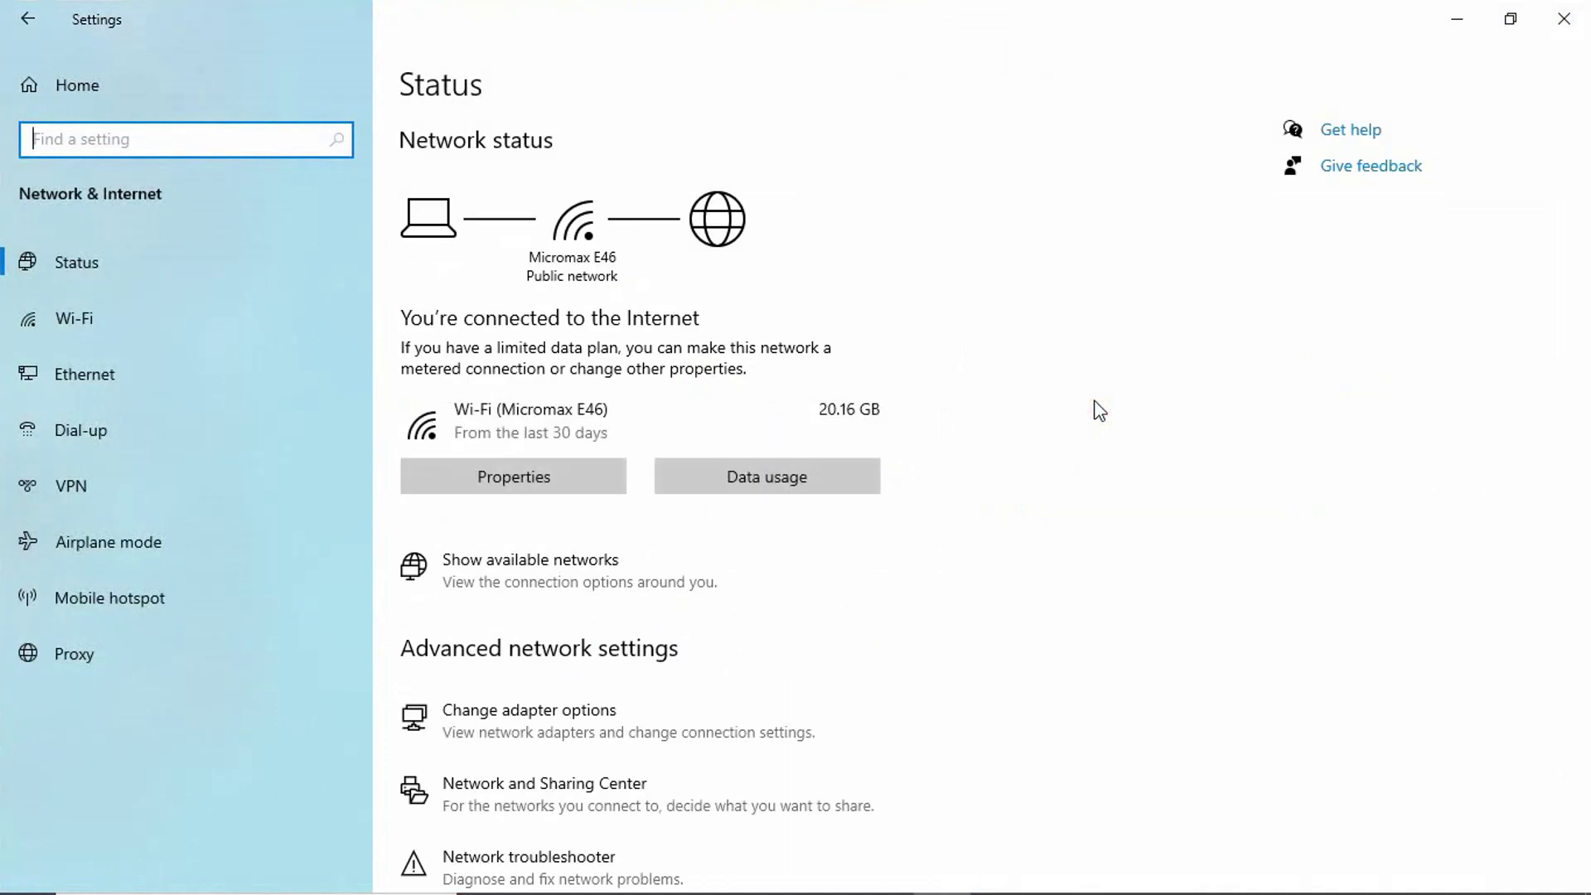
- On the Proxy page, leave automatic detection off and switch Use a proxy server on
click(222, 651)
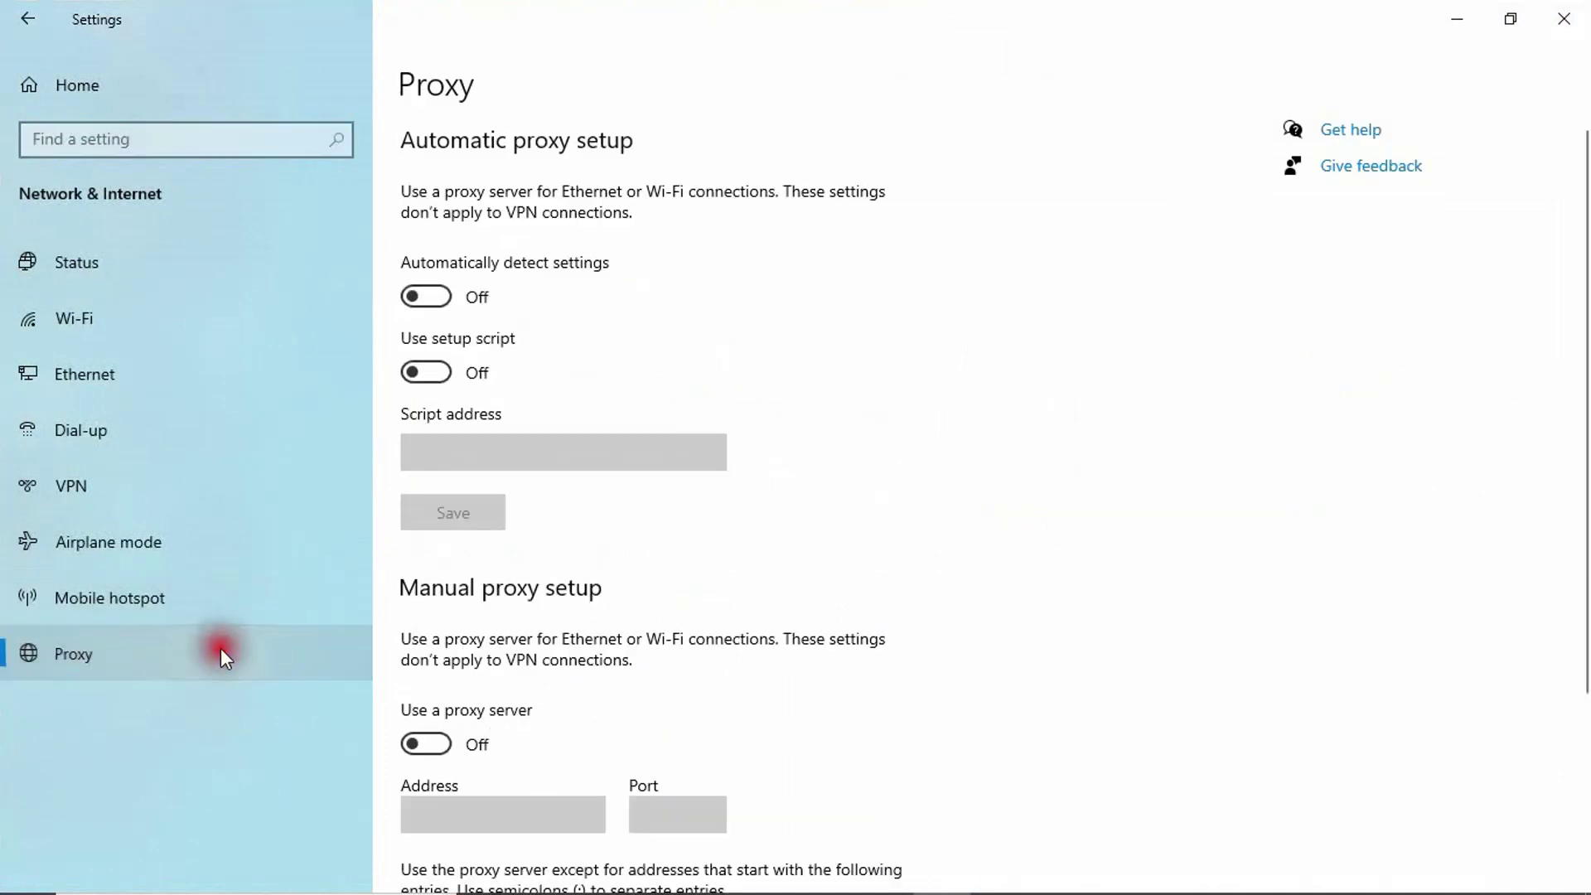
click(499, 341)
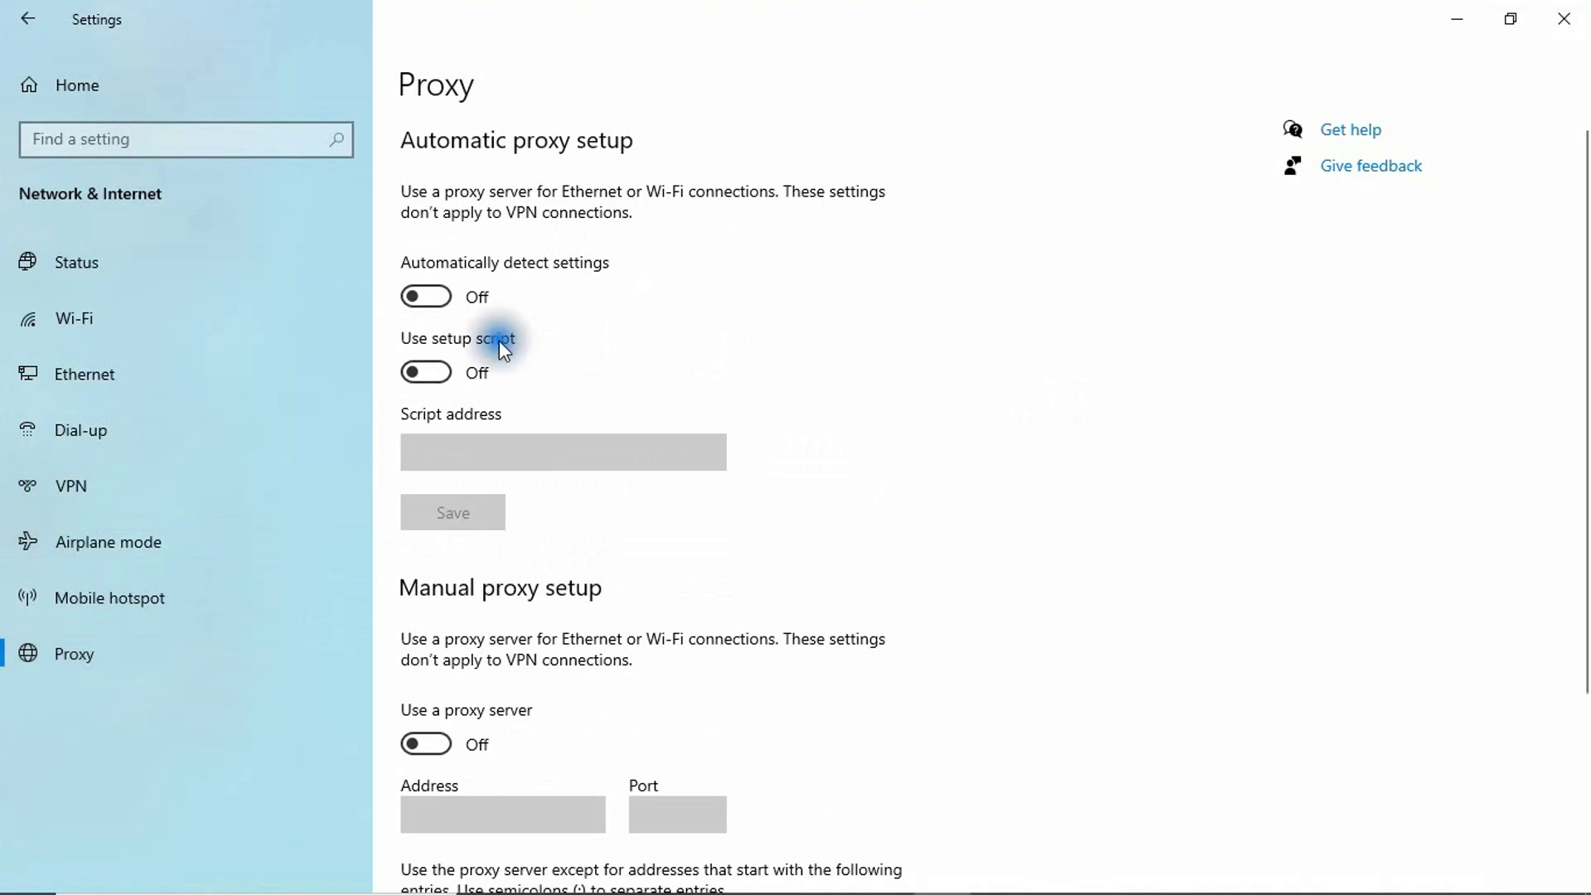
click(430, 293)
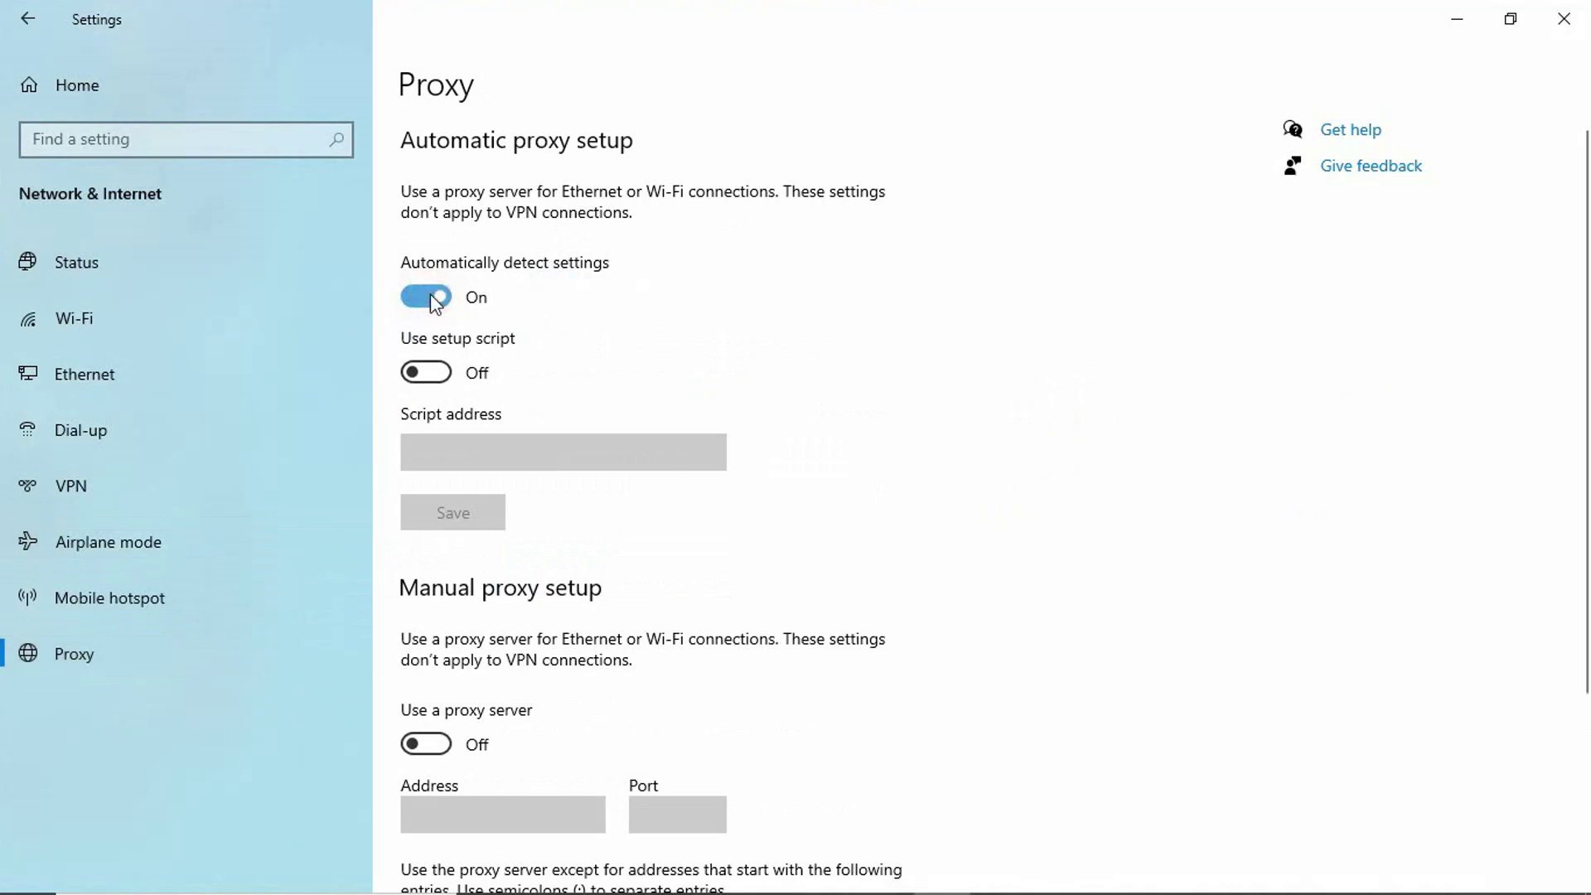
click(430, 293)
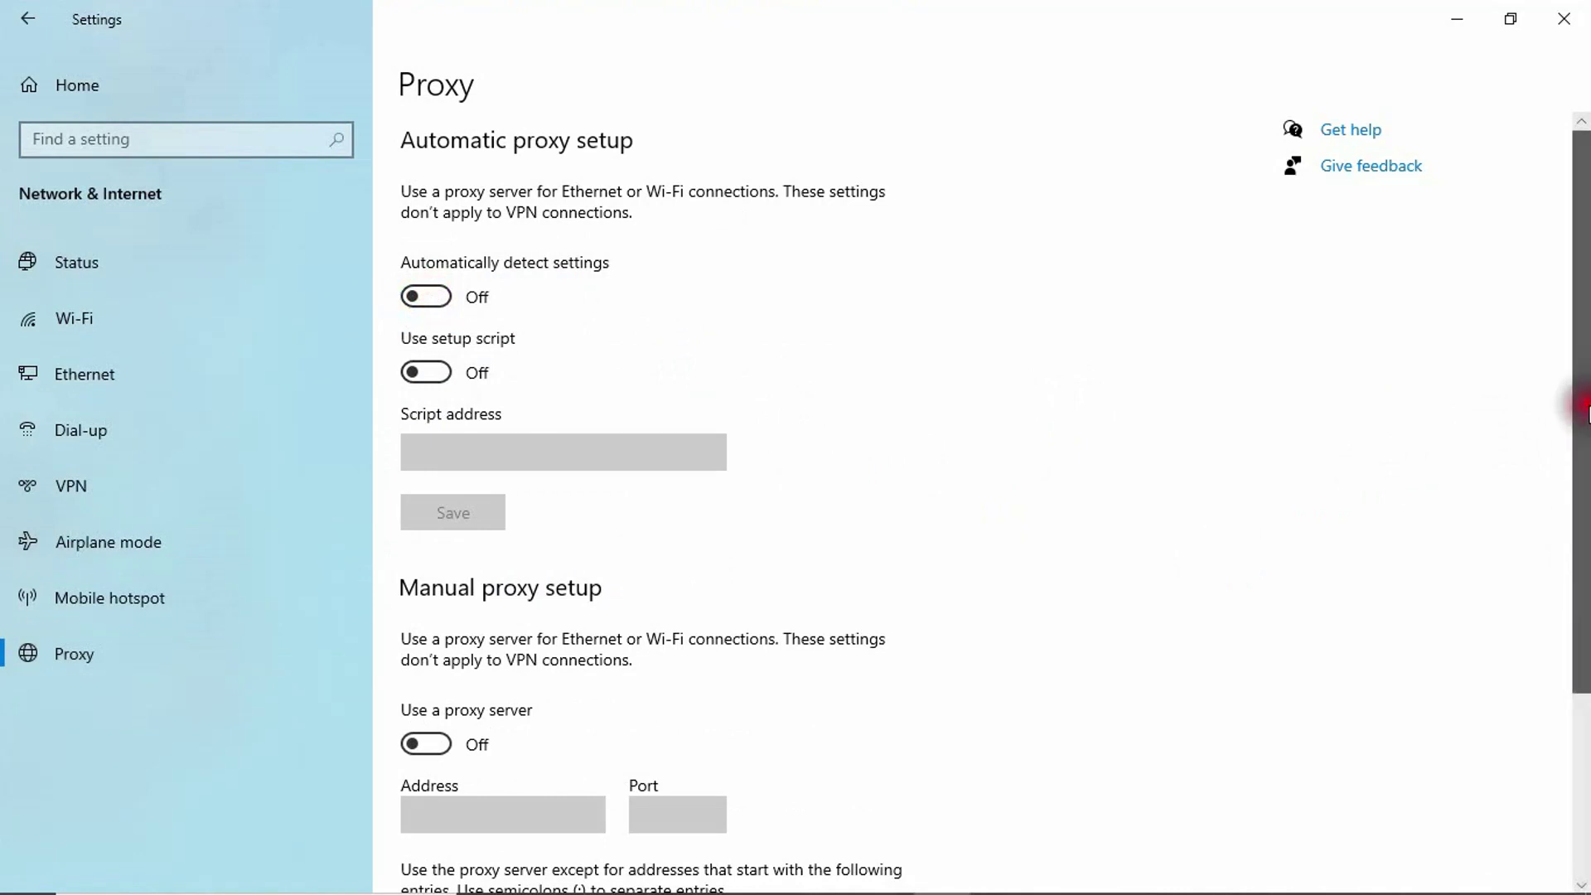
drag(1580, 391, 1585, 593)
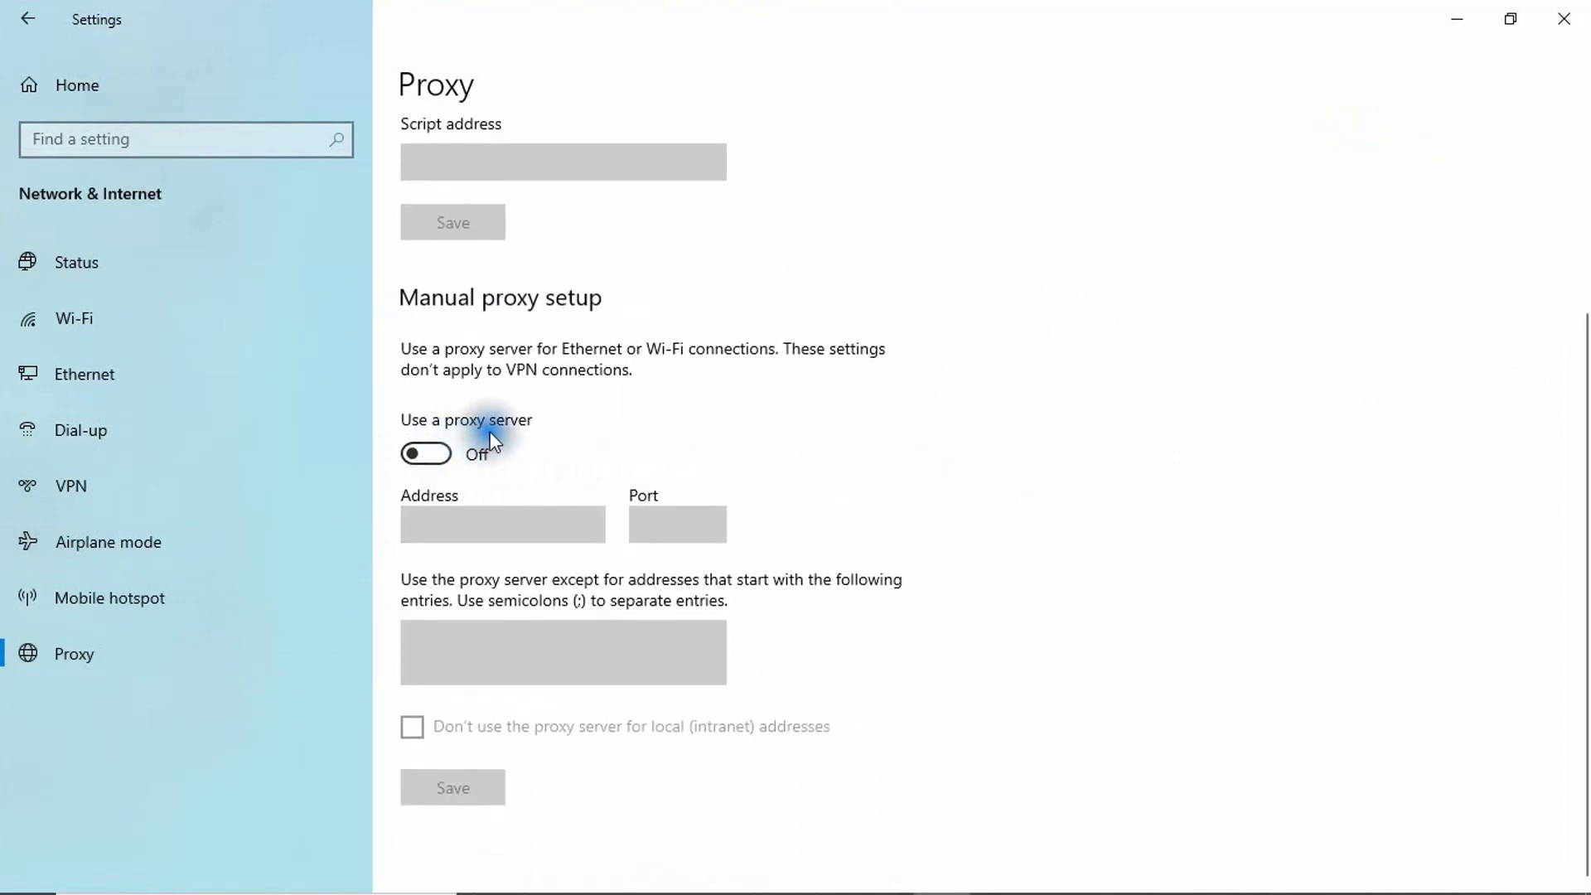
click(444, 452)
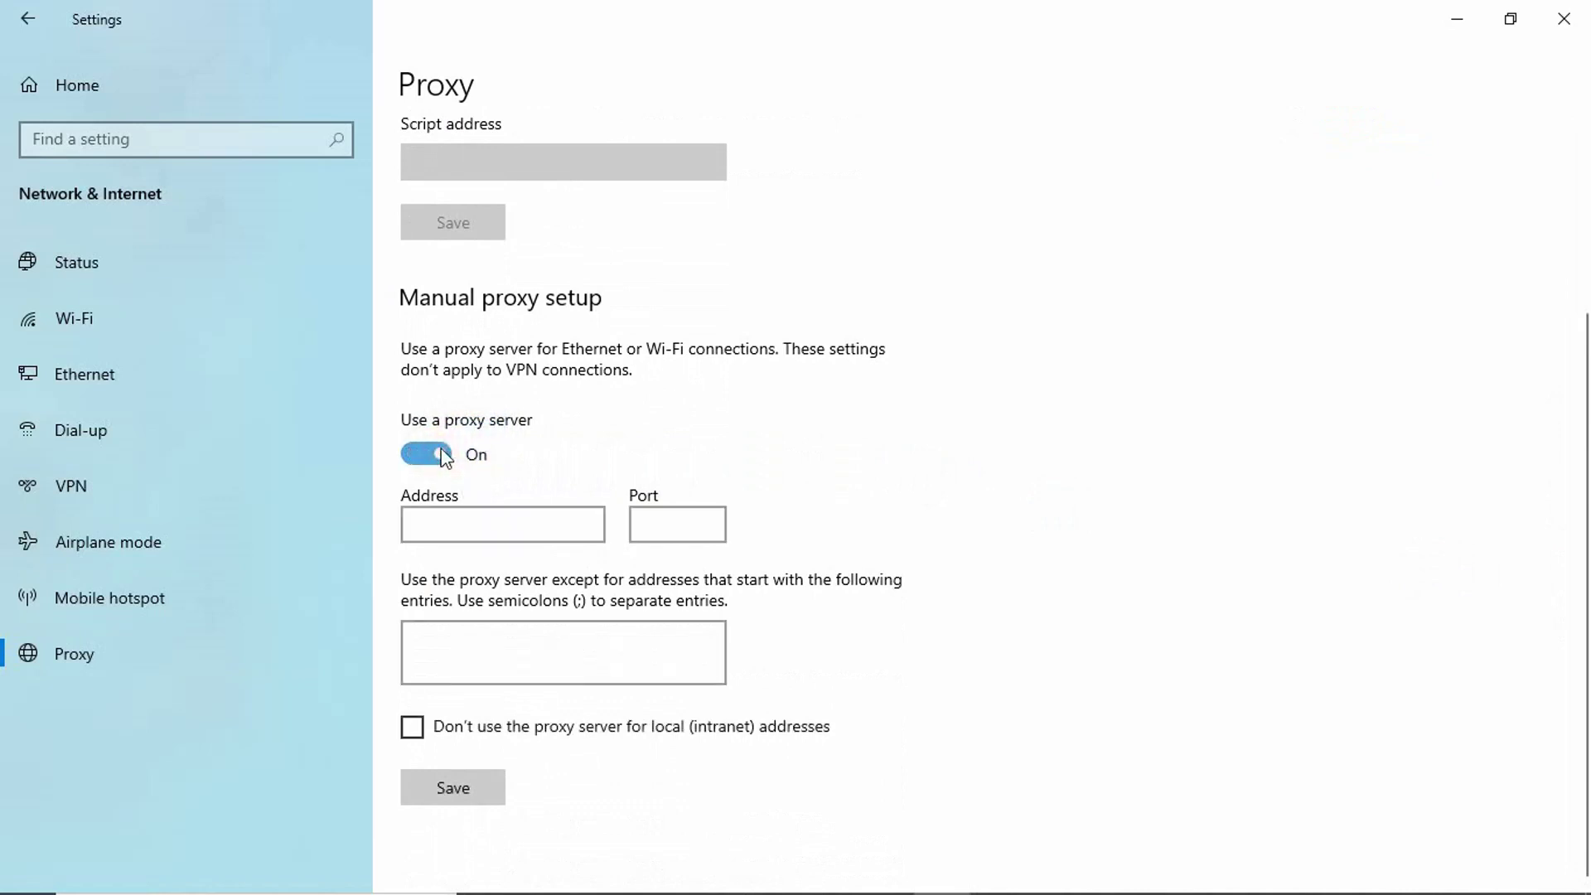
- Enter proxy address 192.168.43.1, port 44355, and exception 192.168.43.1
click(476, 527)
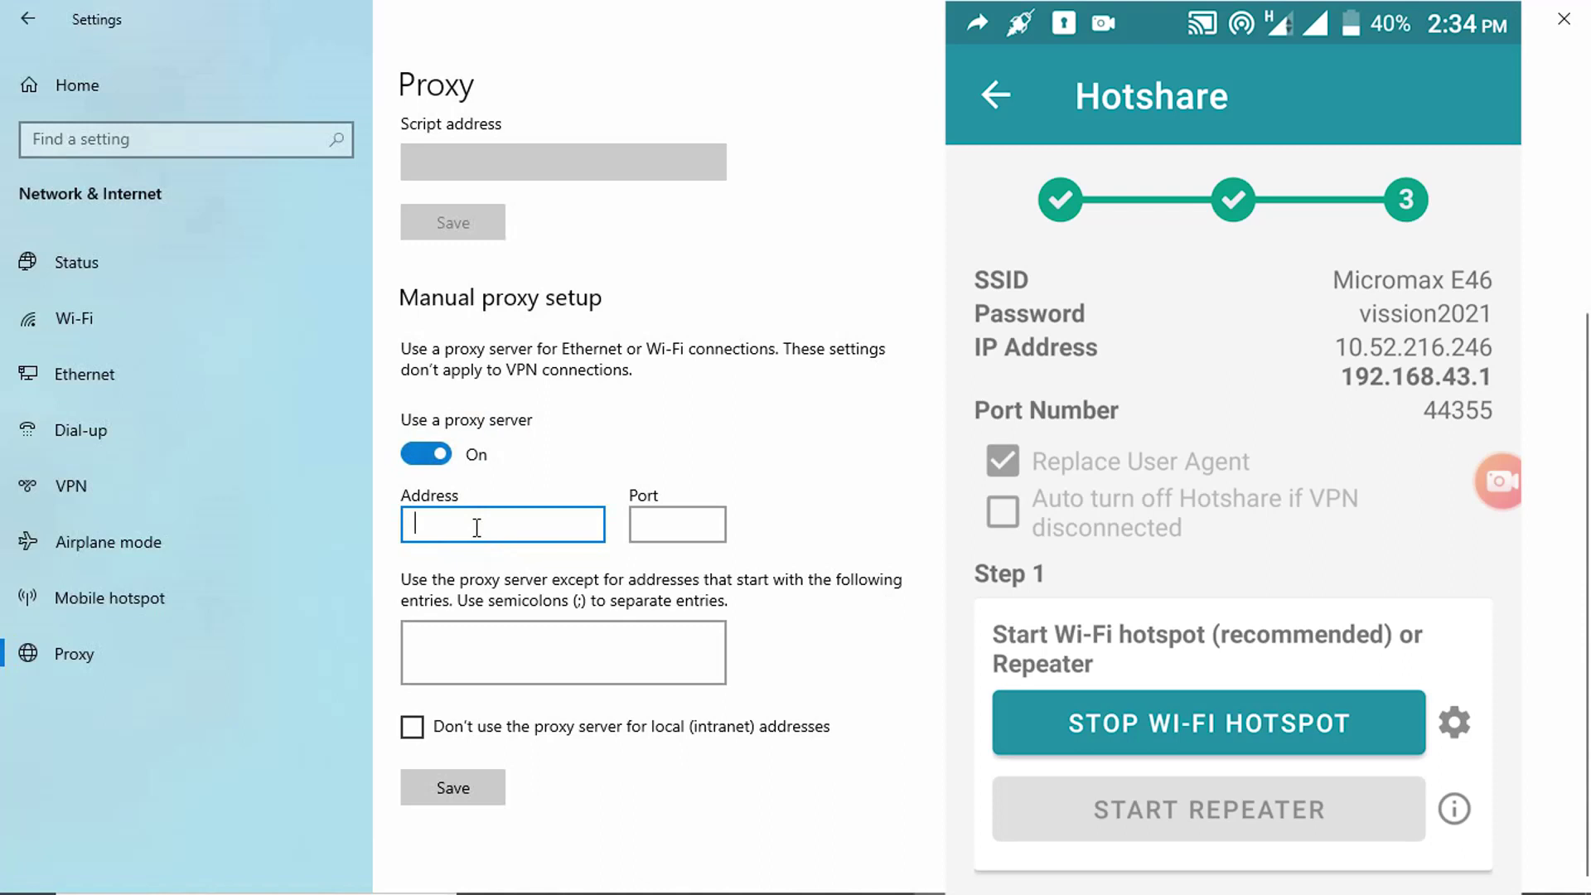
text(19)
text(2.)
text(1)
text(68)
text(.)
text(43)
text(.)
text(1)
click(656, 527)
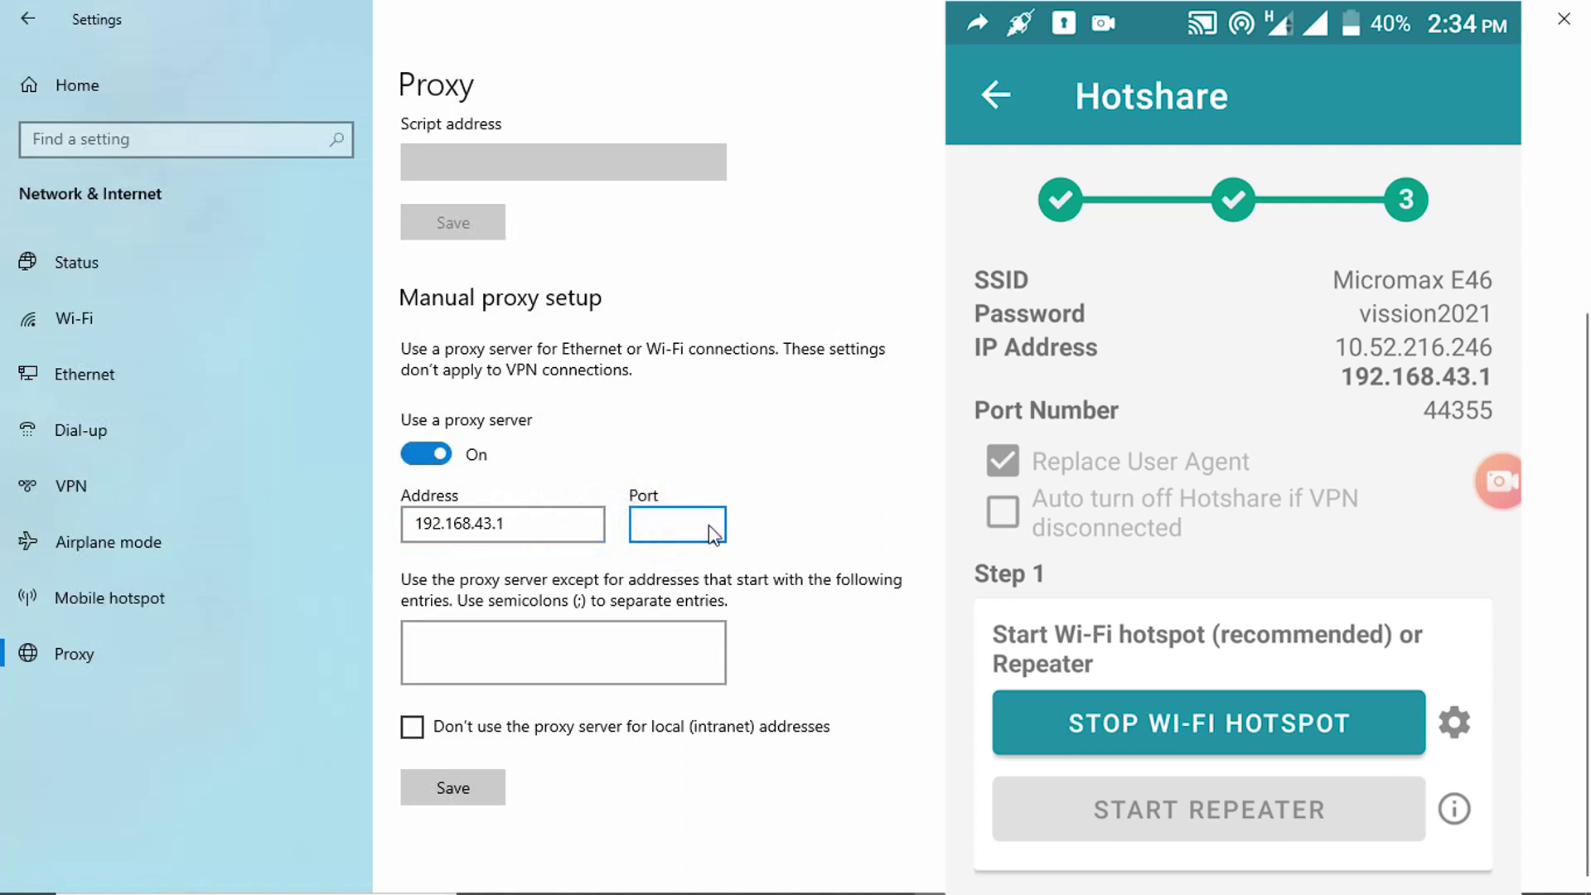
text(44)
text(35)
text(5)
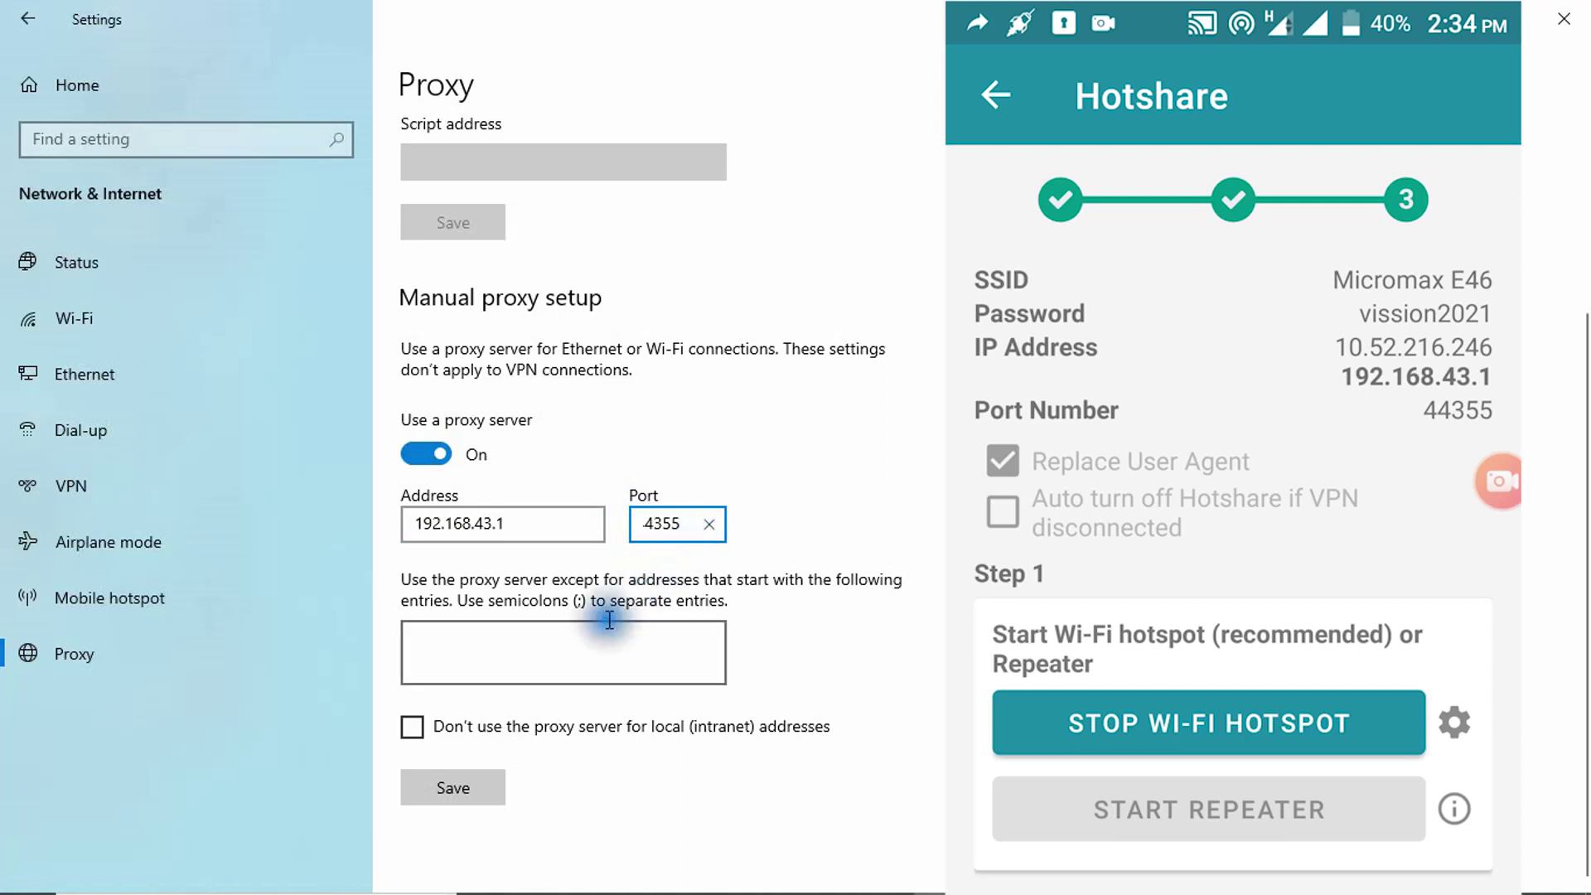
click(533, 655)
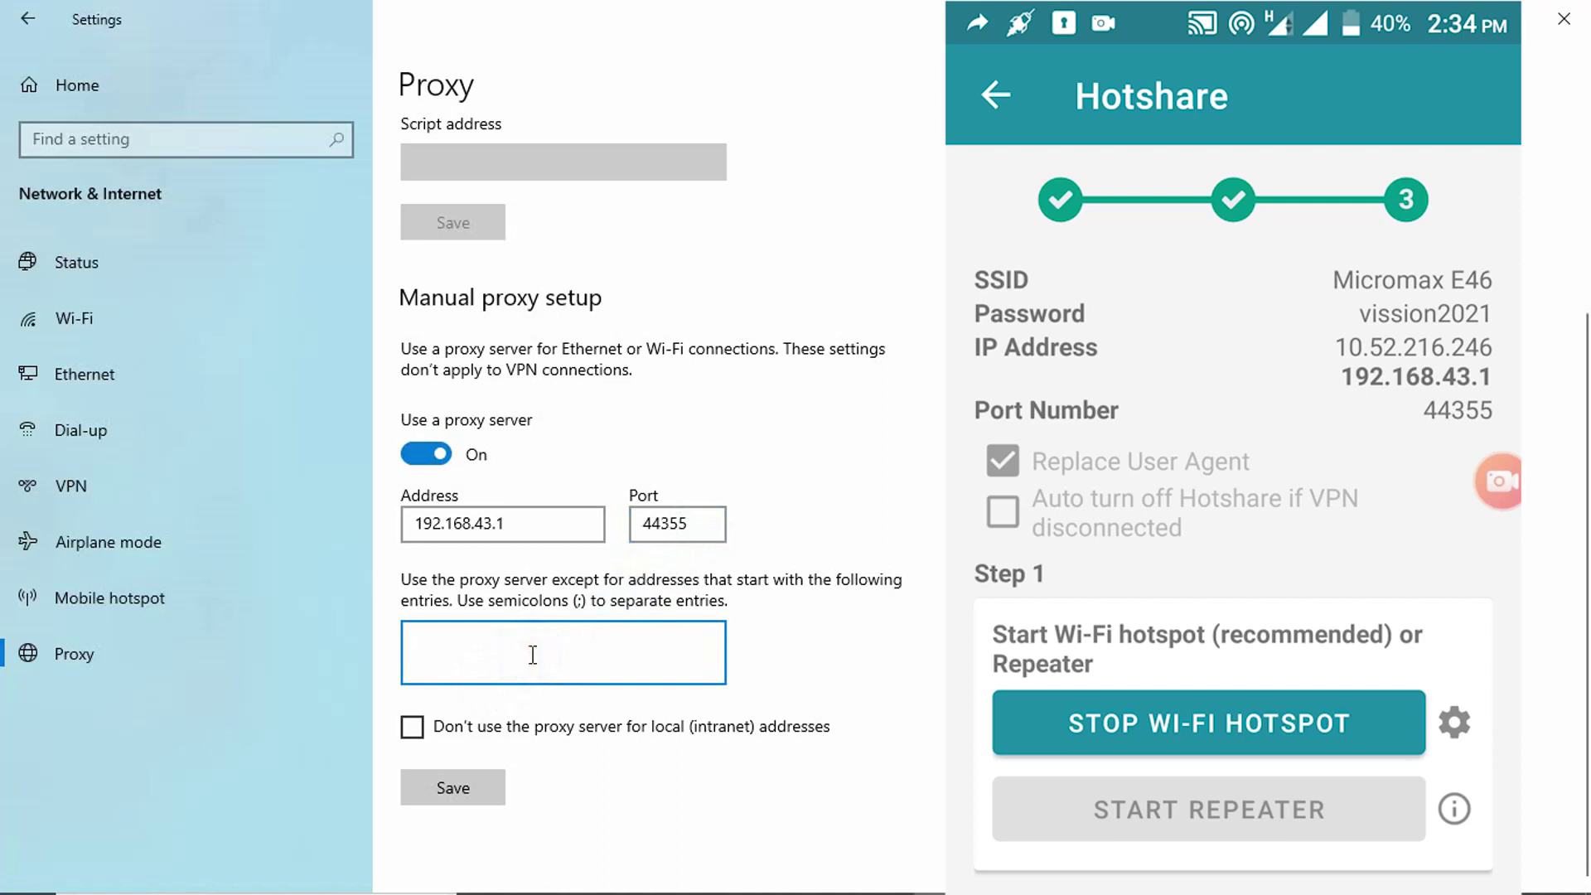
text(19)
text(2)
text(.)
text(168)
text(.)
text(43)
text(.1)
- Save the manual proxy settings and minimize the Settings window
click(482, 783)
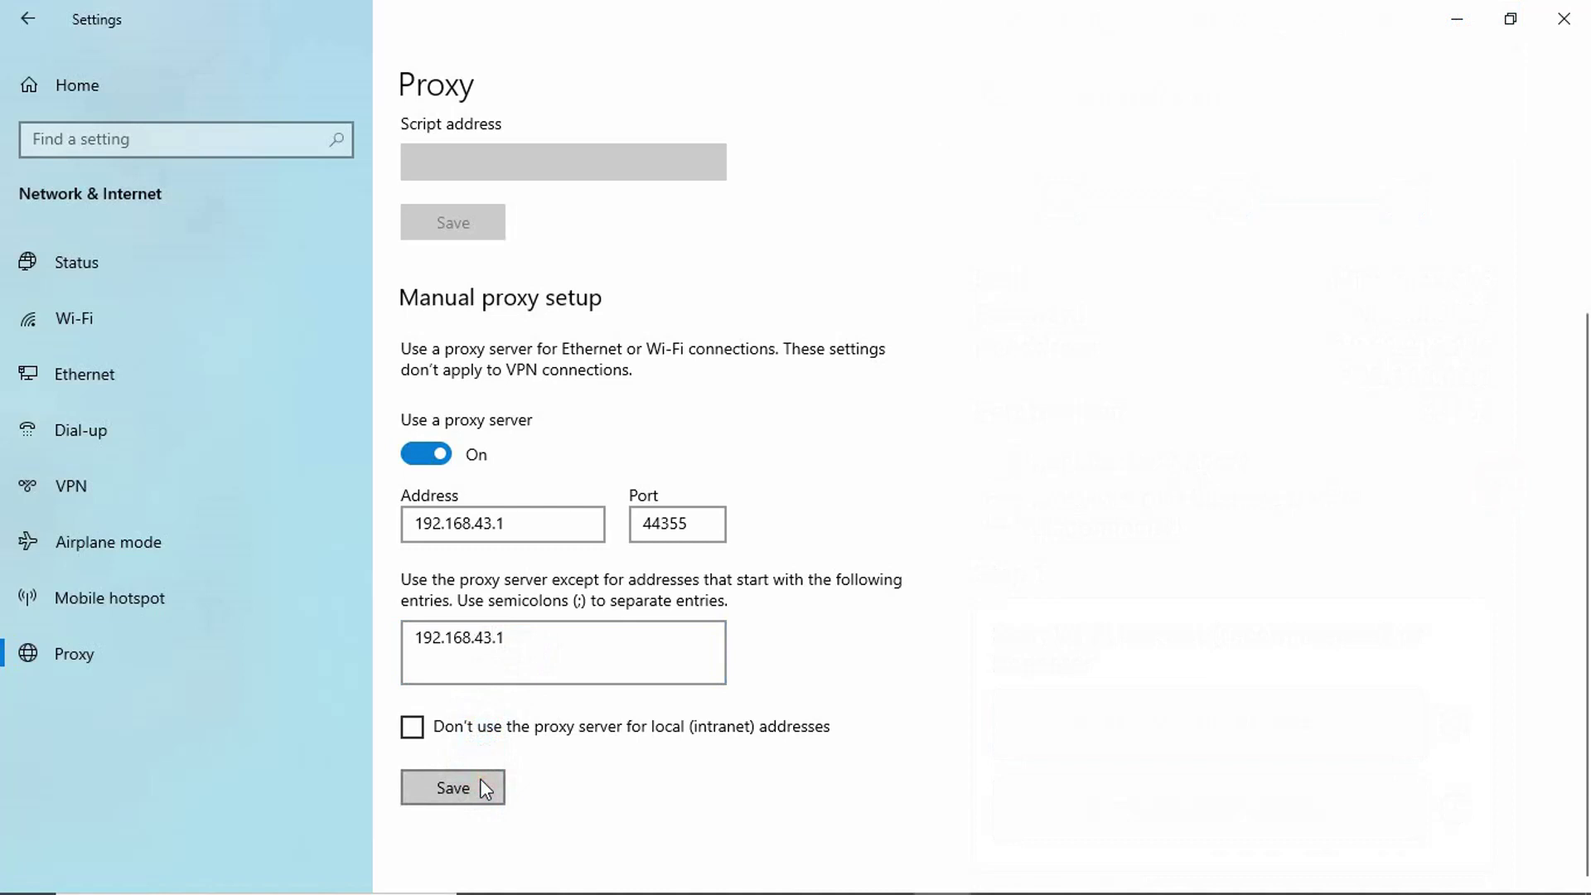
click(467, 791)
click(976, 412)
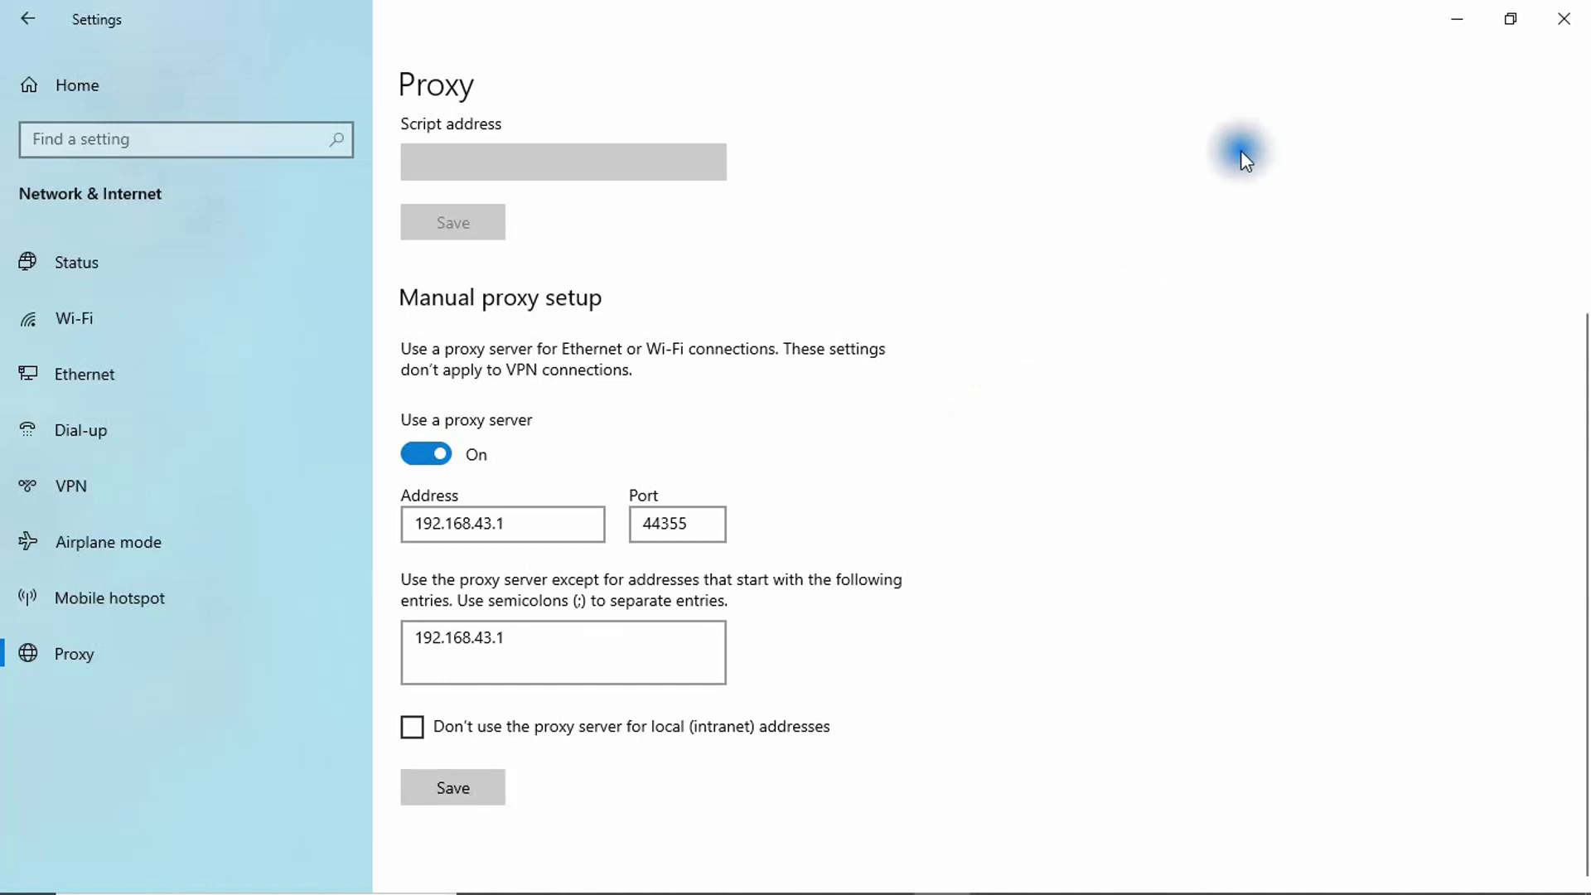
click(1457, 22)
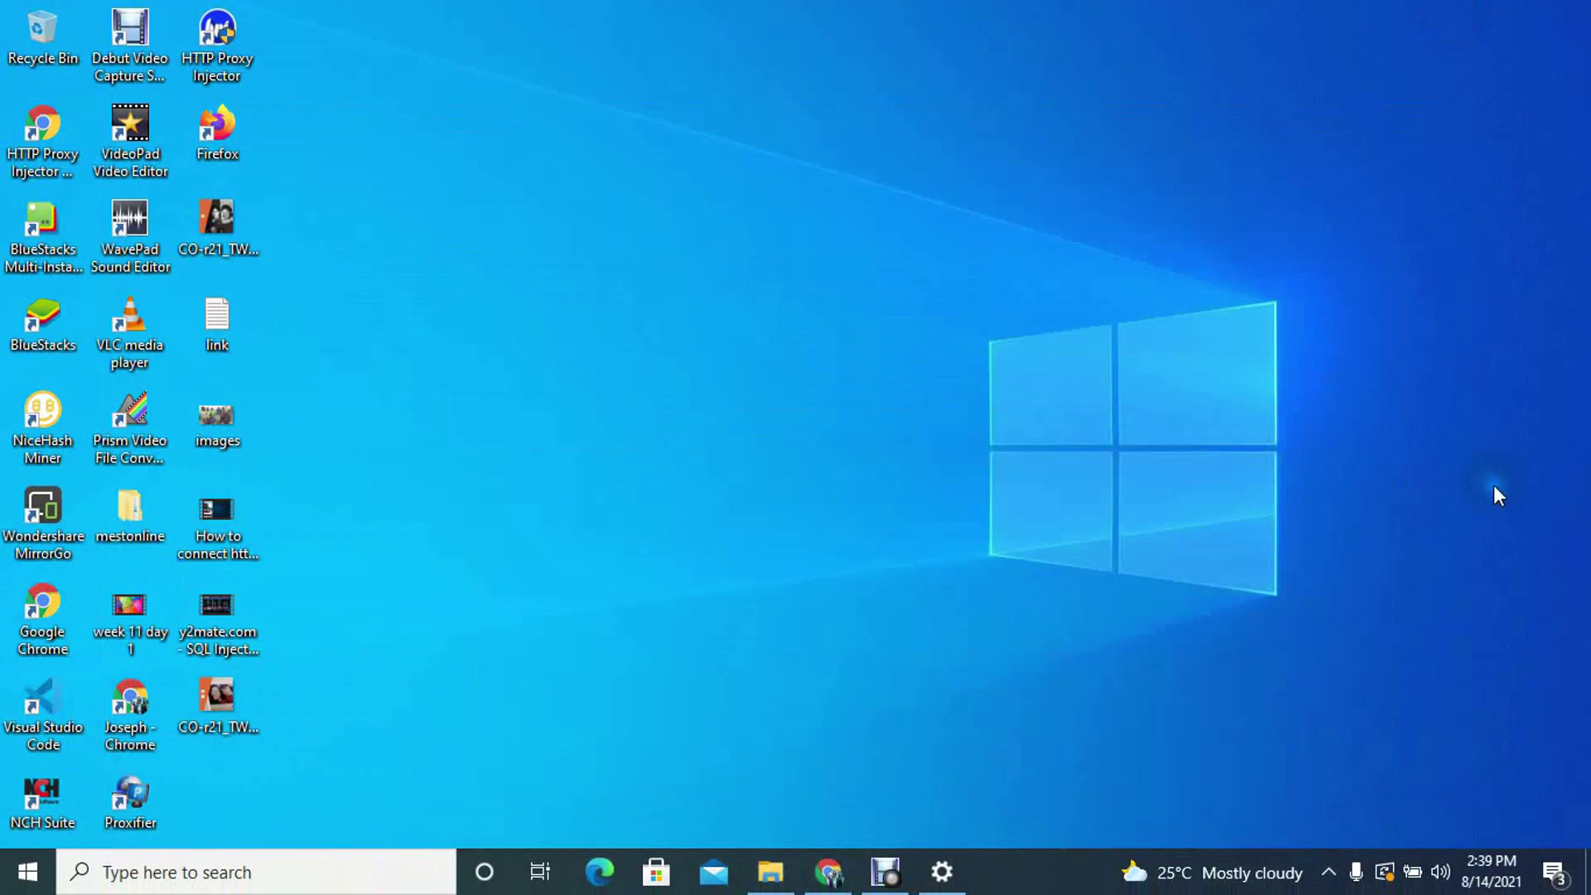
click(1329, 872)
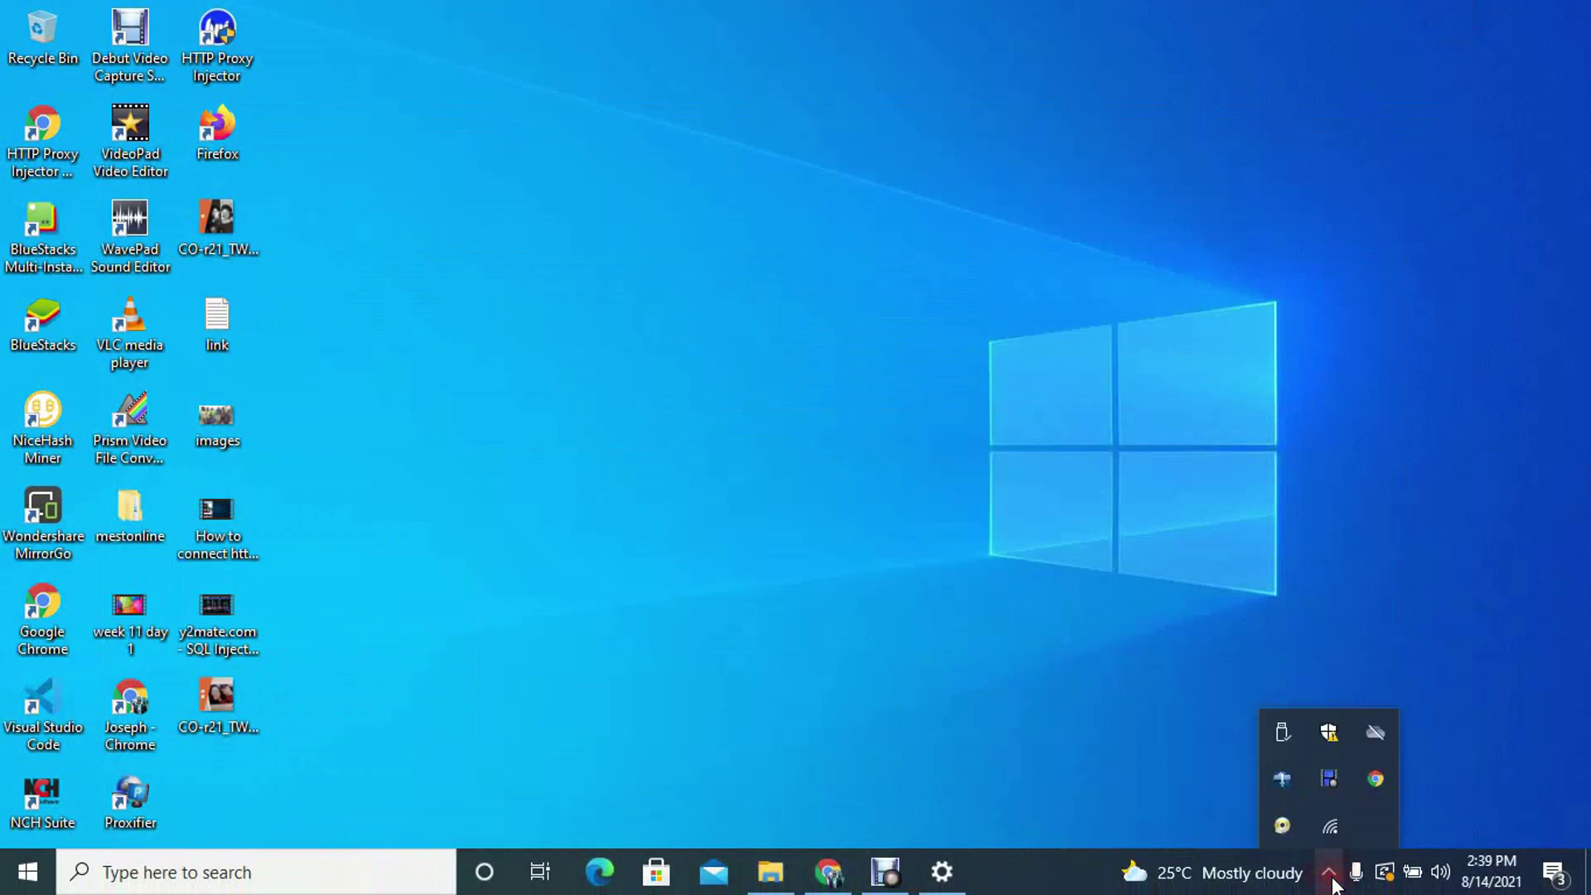
click(1332, 828)
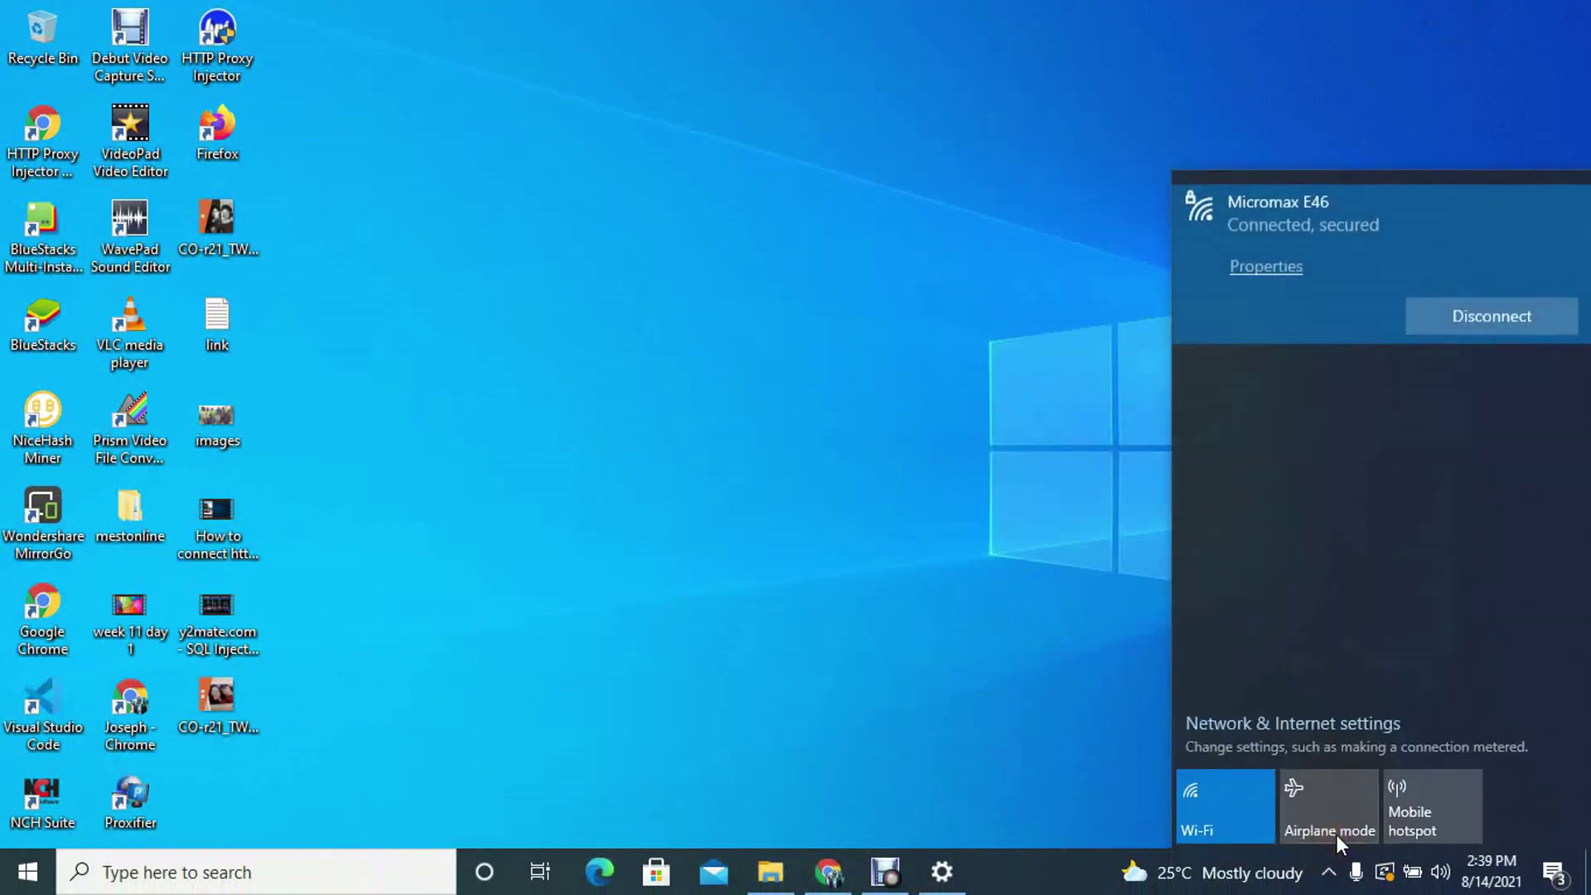
click(1150, 726)
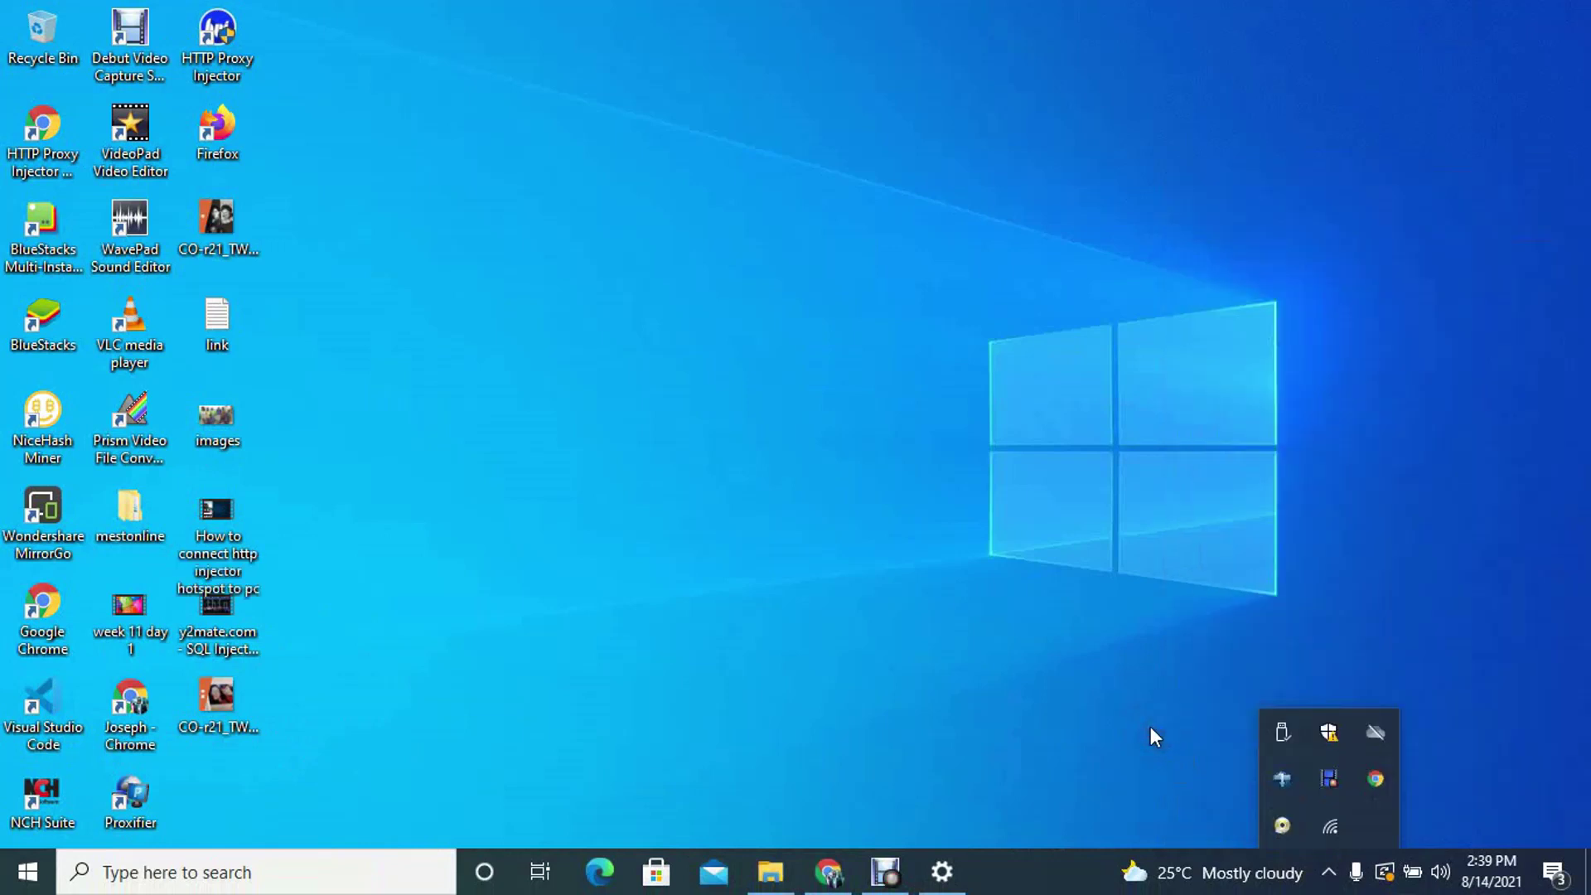
click(1151, 730)
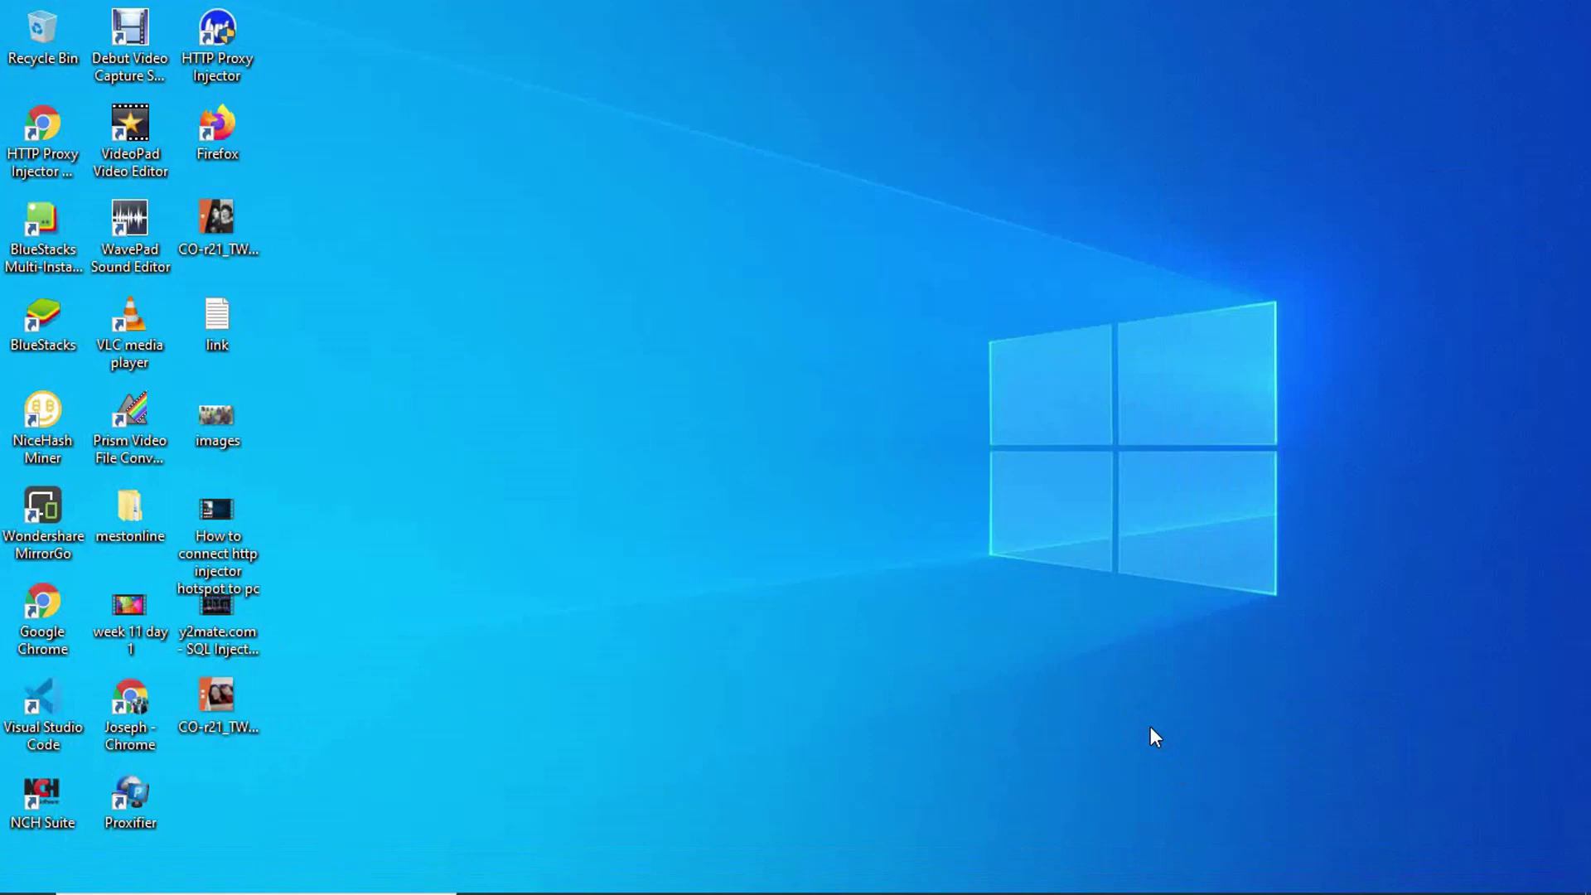